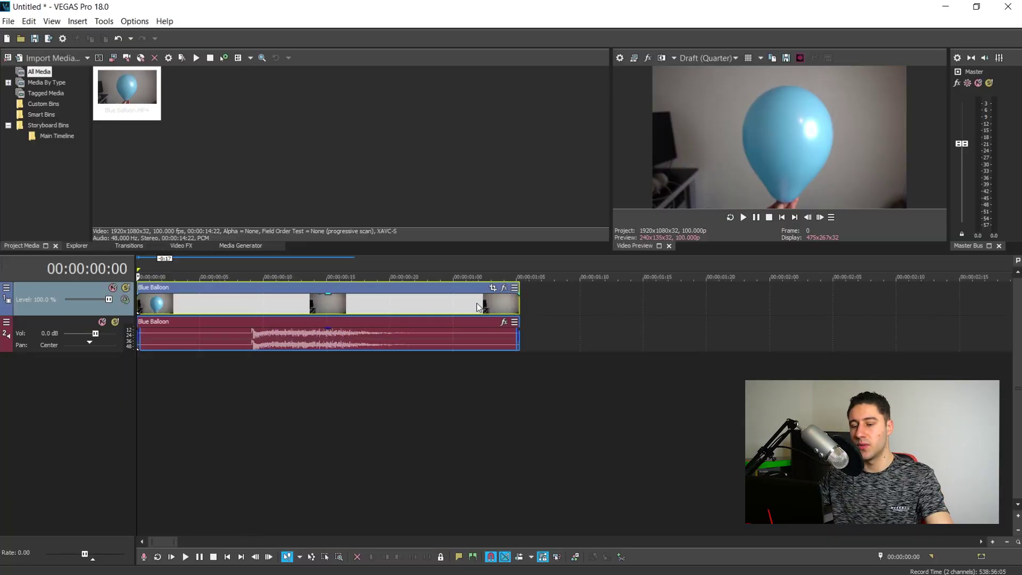
Stretch the Blue Balloon event's end to slow it down to 25.0% speed
{"action": "scroll", "coordinate": [463, 323], "scroll_direction": "down", "scroll_amount": 2}
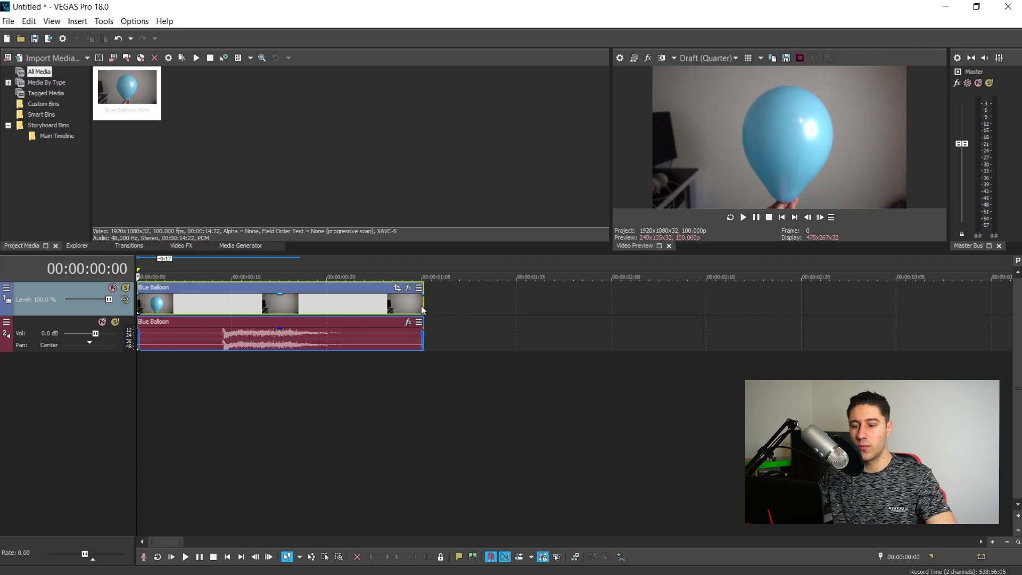
{"action": "left_click_drag", "start_coordinate": [421, 302], "coordinate": [810, 317]}
{"action": "scroll", "coordinate": [422, 322], "scroll_direction": "down", "scroll_amount": 10}
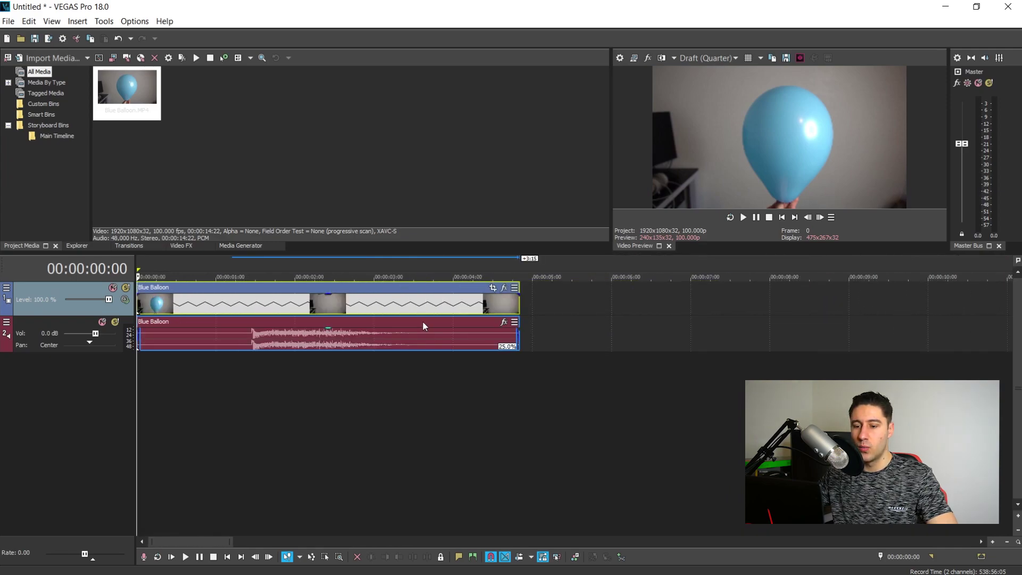
Scrub through the slowed Blue Balloon clip to examine the moments before and around the balloon pop
{"action": "left_click", "coordinate": [234, 309]}
{"action": "left_click", "coordinate": [279, 309]}
{"action": "left_click", "coordinate": [311, 309]}
{"action": "left_click", "coordinate": [286, 309]}
{"action": "left_click", "coordinate": [255, 309]}
{"action": "left_click", "coordinate": [250, 309]}
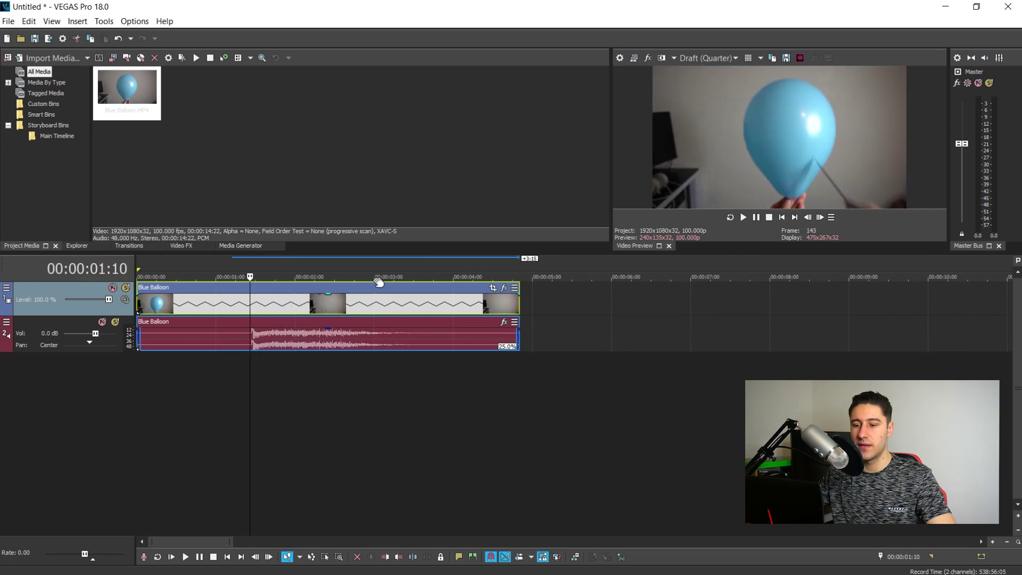
{"action": "left_click", "coordinate": [164, 301]}
{"action": "left_click", "coordinate": [214, 303]}
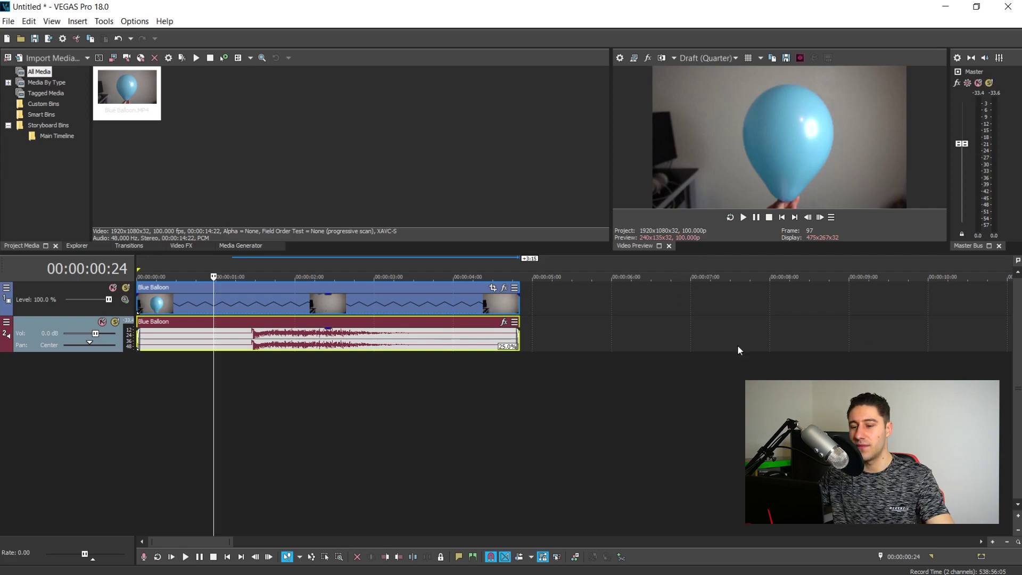
Lower the gain of the Blue Balloon audio event and play back the balloon pop from just before it
{"action": "left_click_drag", "start_coordinate": [327, 333], "coordinate": [328, 340]}
{"action": "left_click", "coordinate": [249, 335]}
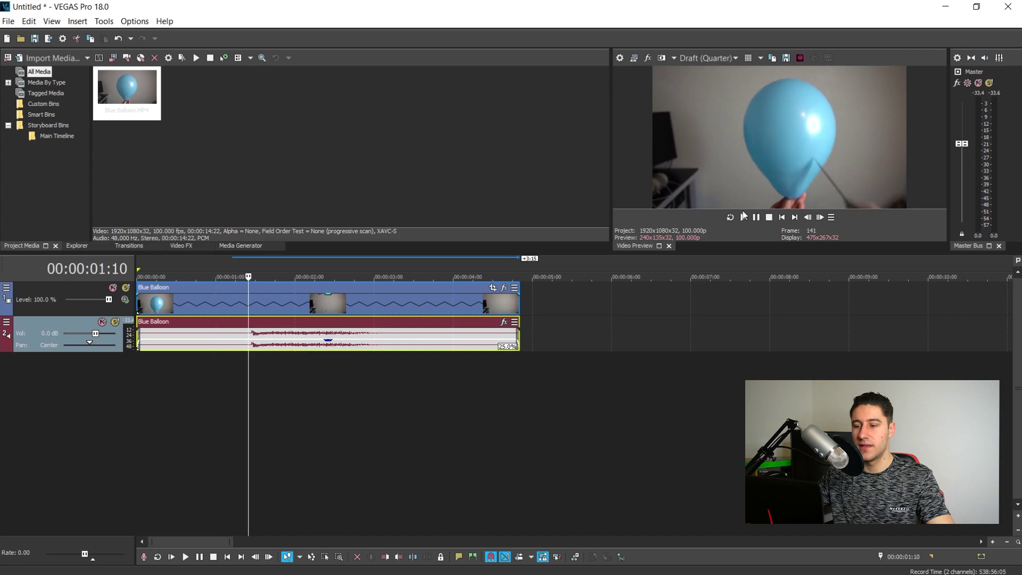
{"action": "left_click", "coordinate": [757, 218]}
{"action": "left_click", "coordinate": [757, 219]}
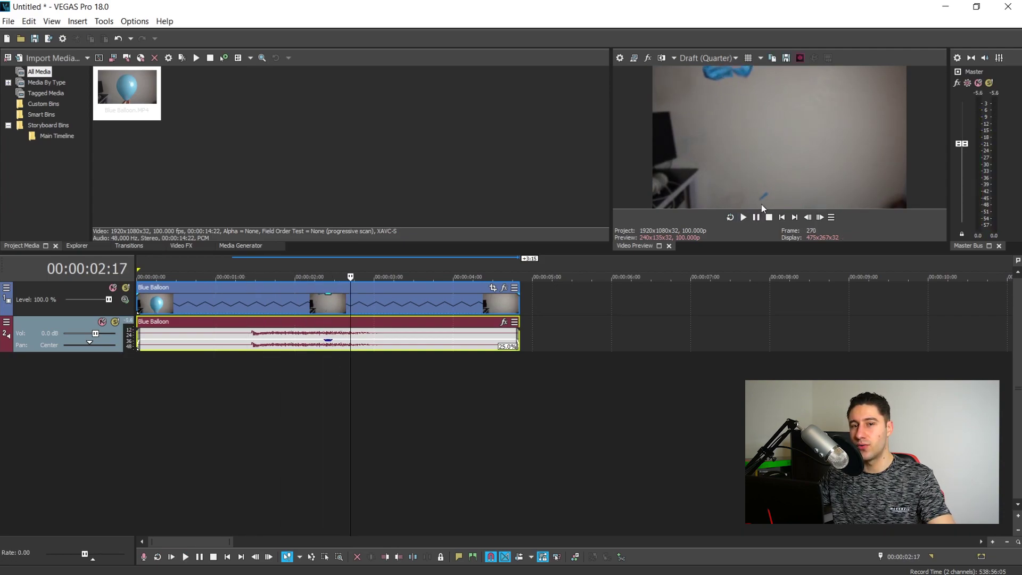
Enable Lock to stretch for the pitch change of the Blue Balloon audio event and play back the pop
{"action": "right_click", "coordinate": [385, 332]}
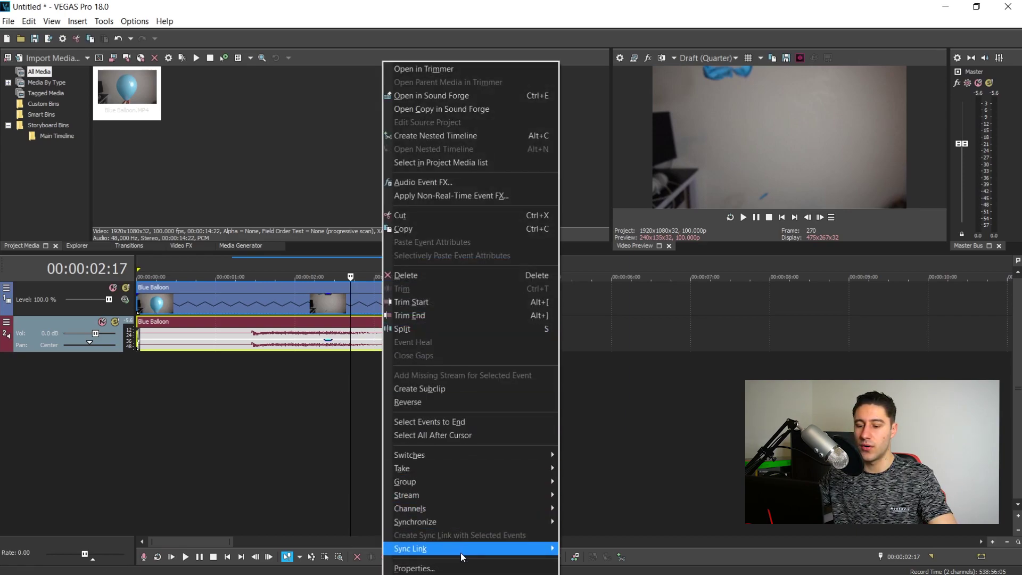
{"action": "left_click", "coordinate": [456, 568]}
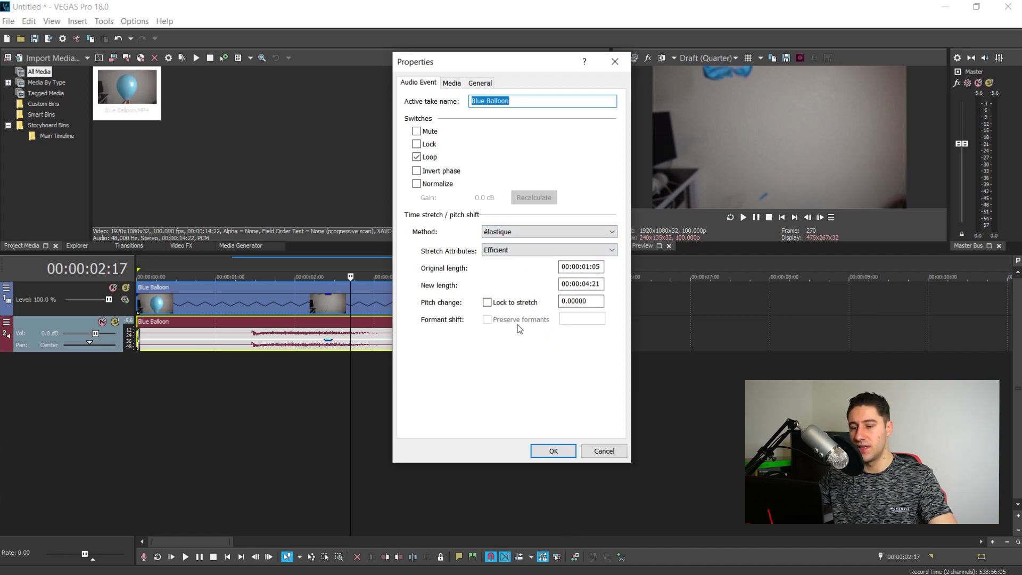
{"action": "left_click", "coordinate": [487, 303]}
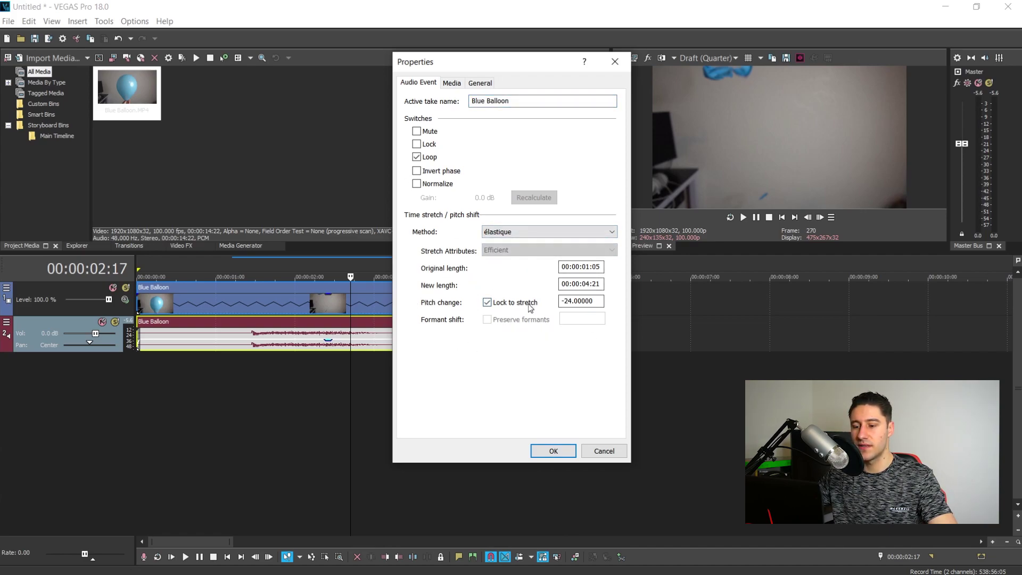
{"action": "left_click", "coordinate": [543, 451]}
{"action": "left_click", "coordinate": [234, 326]}
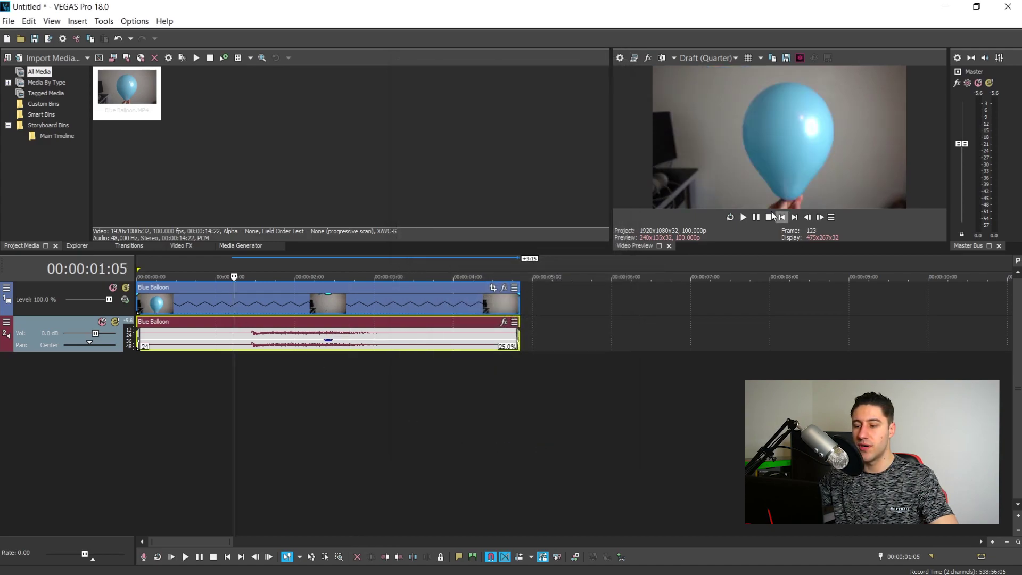
{"action": "left_click", "coordinate": [743, 217]}
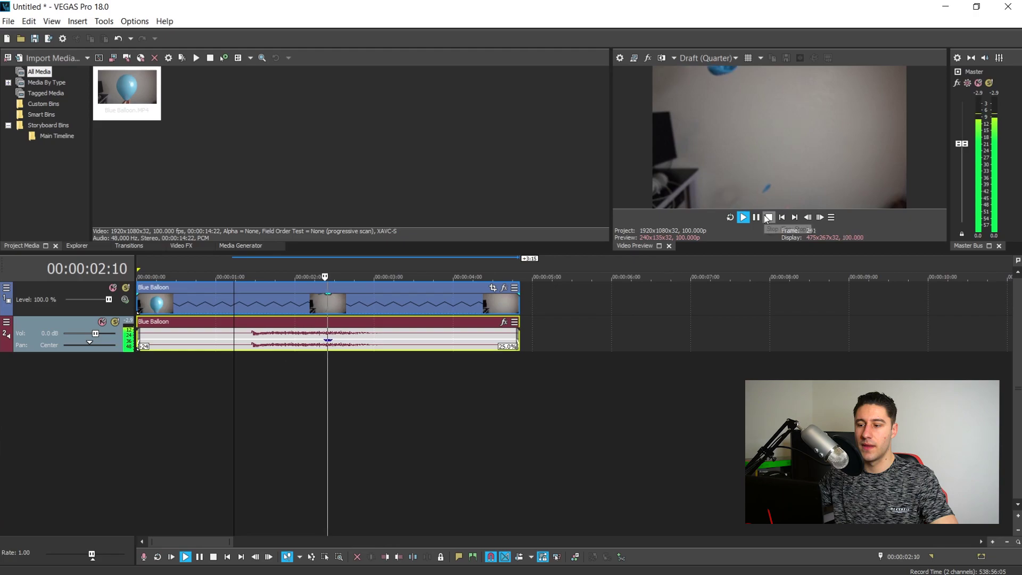
{"action": "left_click", "coordinate": [768, 217]}
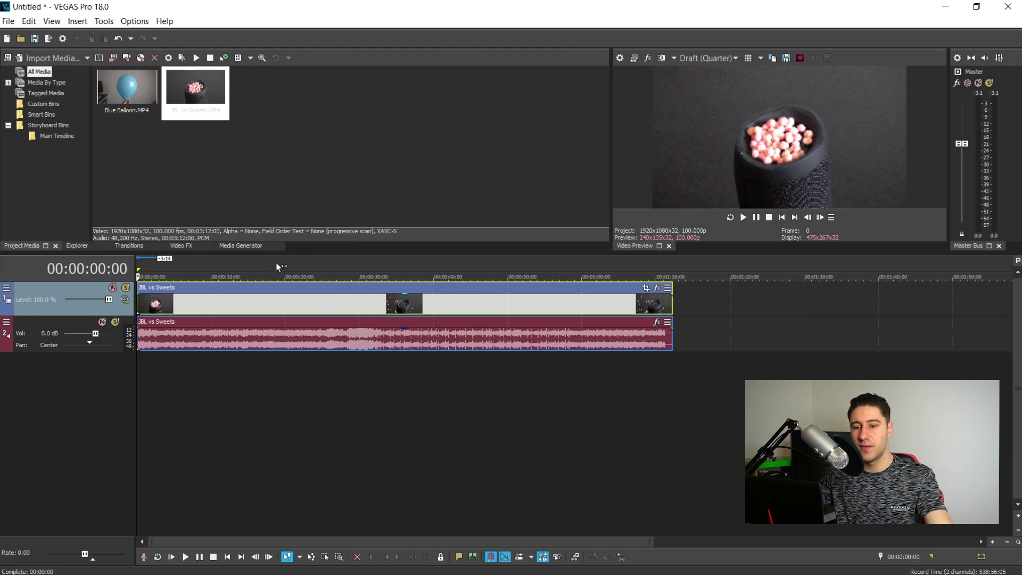
Add a Velocity envelope to the JBL vs Sweets video event and lower its line to slow the footage
{"action": "right_click", "coordinate": [173, 301]}
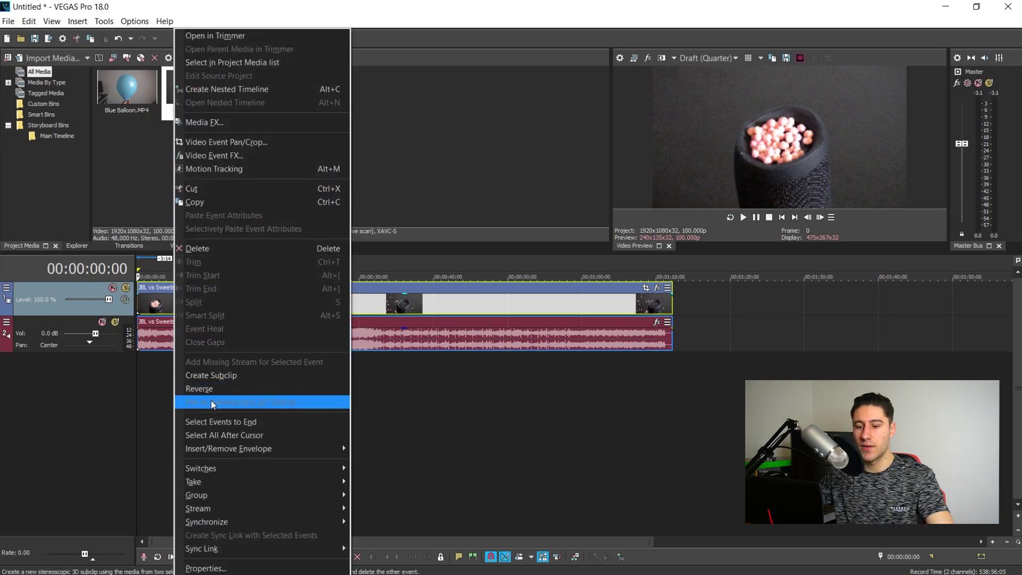
{"action": "mouse_move", "coordinate": [219, 451]}
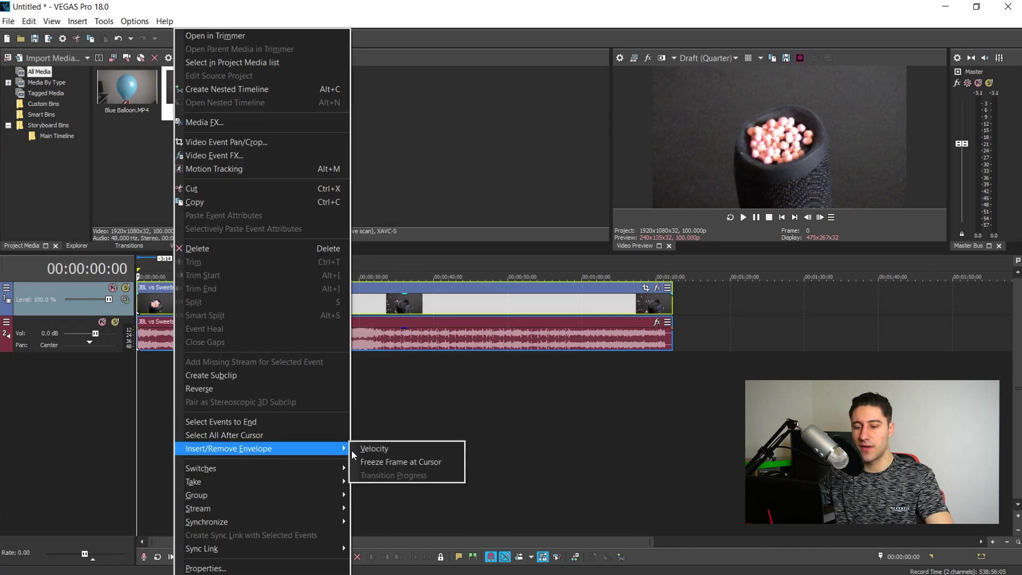
{"action": "left_click", "coordinate": [375, 453]}
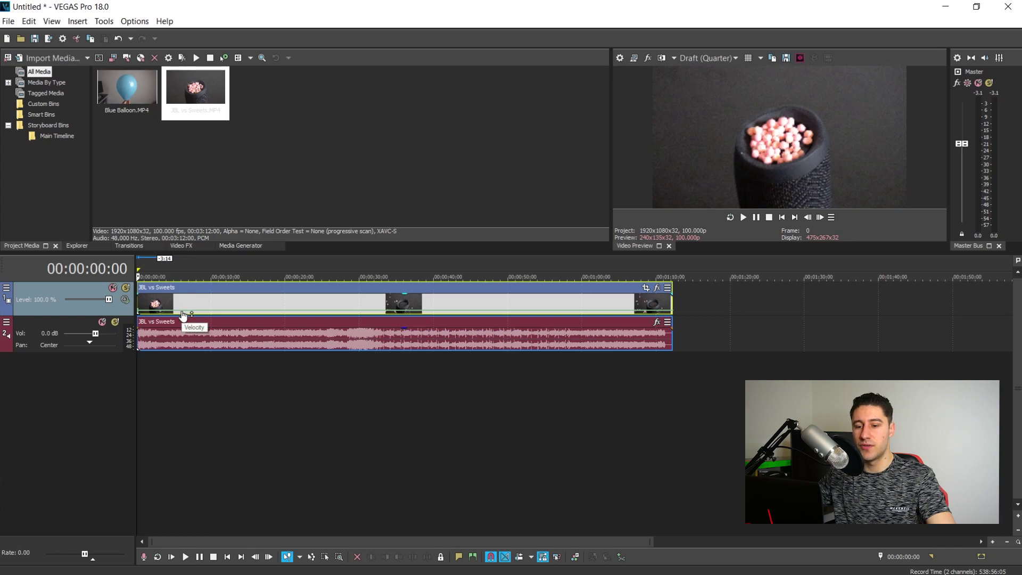
{"action": "left_click_drag", "start_coordinate": [183, 317], "coordinate": [175, 311]}
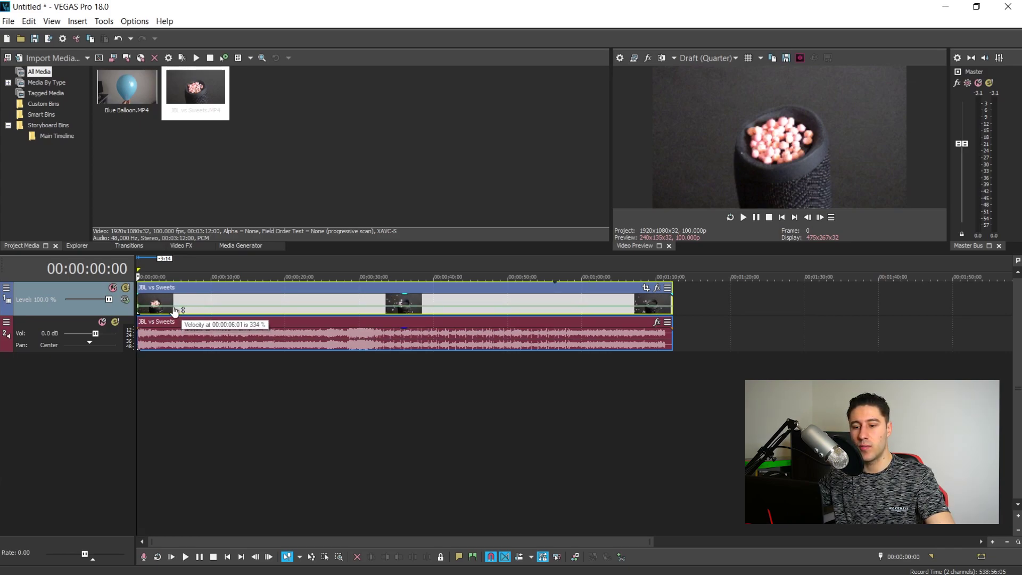
{"action": "mouse_move", "coordinate": [175, 310]}
{"action": "left_mouse_down"}
{"action": "mouse_move", "coordinate": [200, 317]}
{"action": "mouse_move", "coordinate": [190, 314]}
{"action": "left_mouse_up"}
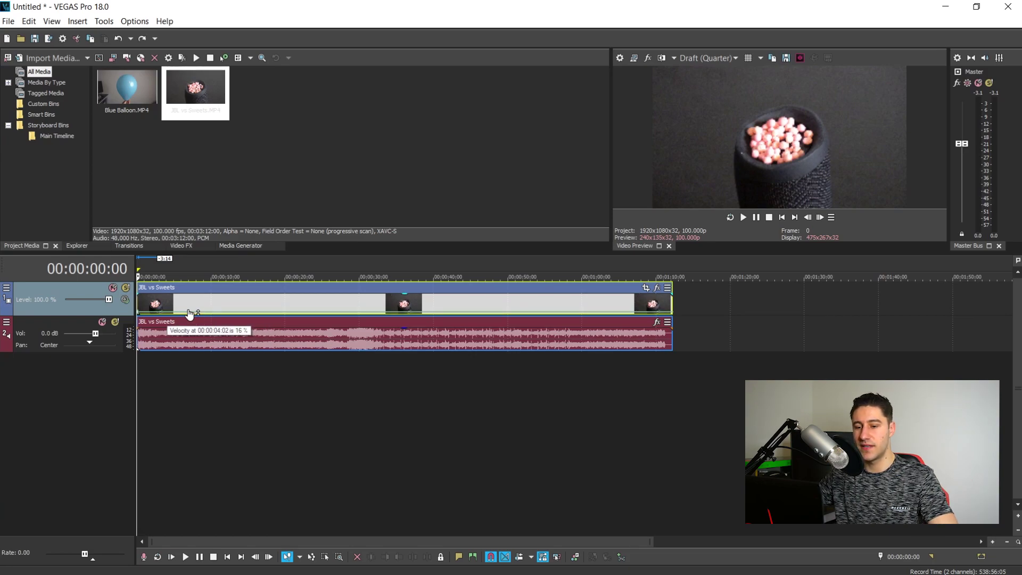
{"action": "left_click_drag", "start_coordinate": [189, 314], "coordinate": [195, 313]}
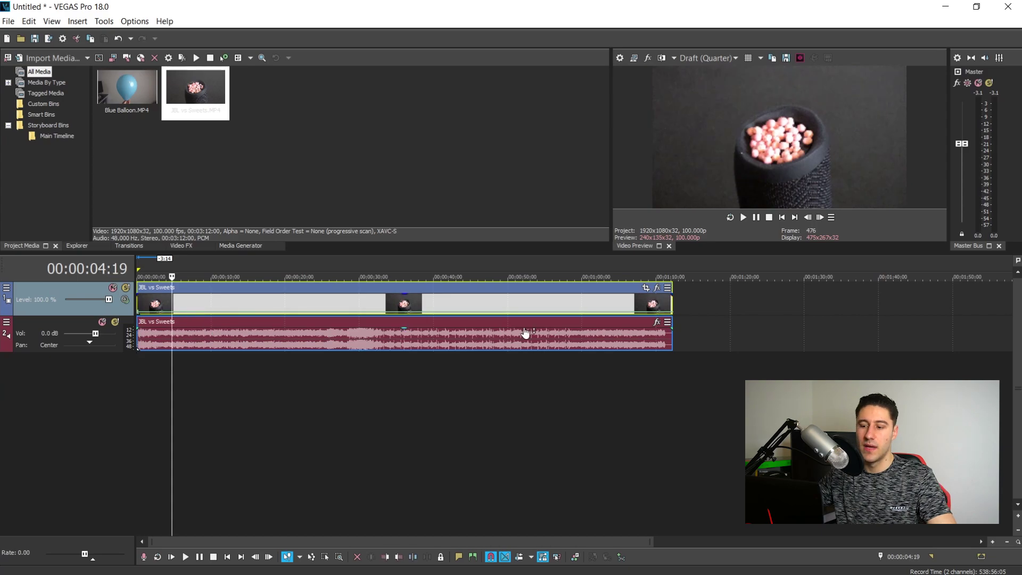
Scrub through the slowed JBL vs Sweets video event to check how much of the footage it still covers
{"action": "left_click", "coordinate": [208, 305]}
{"action": "left_click", "coordinate": [288, 302]}
{"action": "left_click", "coordinate": [372, 299]}
{"action": "left_click", "coordinate": [440, 298]}
{"action": "left_click", "coordinate": [493, 306]}
{"action": "left_click", "coordinate": [551, 304]}
{"action": "left_click", "coordinate": [601, 303]}
{"action": "left_click", "coordinate": [644, 302]}
{"action": "left_click", "coordinate": [427, 300]}
{"action": "left_click", "coordinate": [473, 303]}
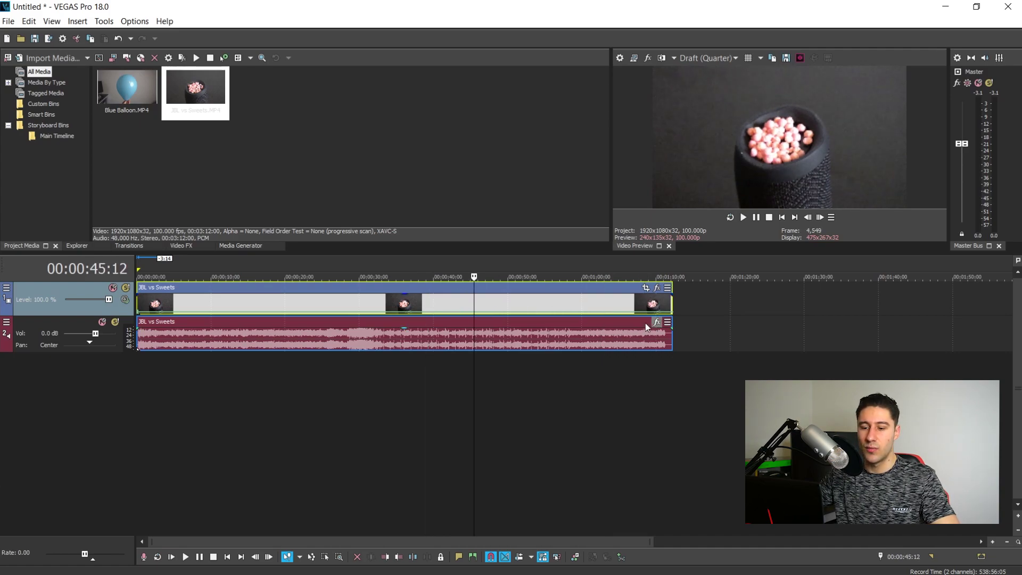
{"action": "left_click", "coordinate": [354, 303]}
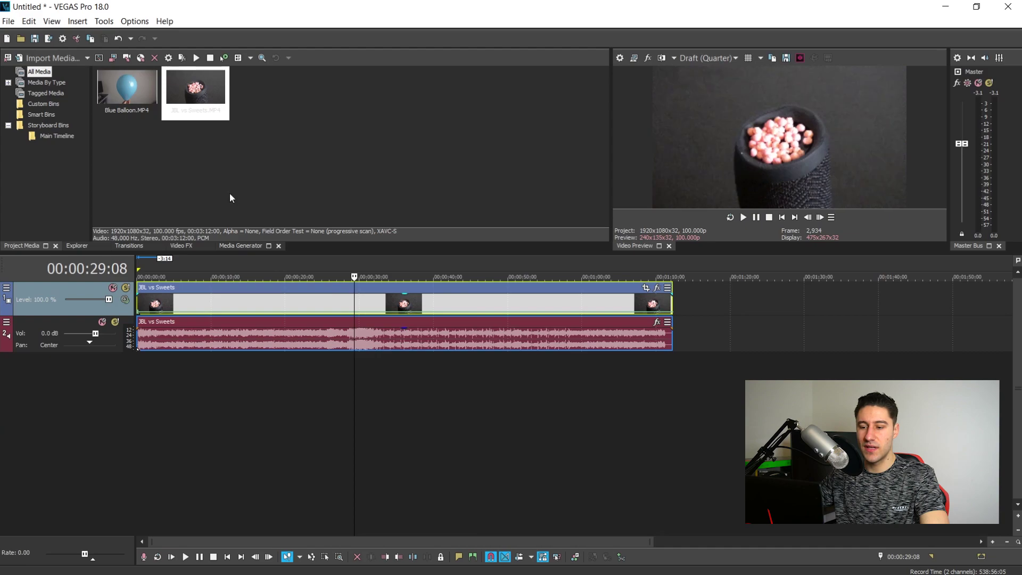
{"action": "left_click", "coordinate": [521, 355]}
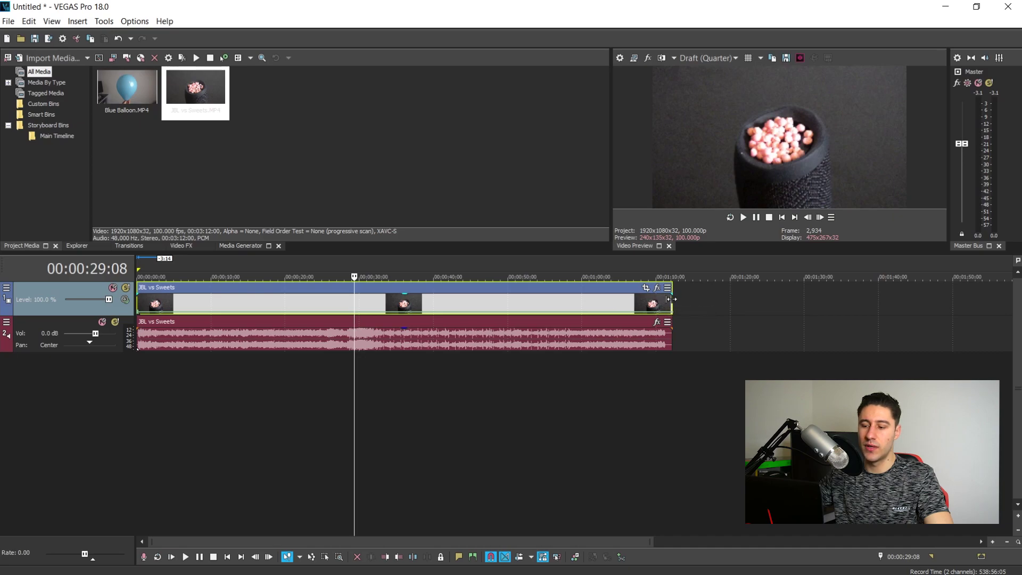
Extend the end of the slowed JBL vs Sweets video event to about 00:04:23 to include the remaining footage
{"action": "left_click_drag", "start_coordinate": [671, 299], "coordinate": [1020, 289]}
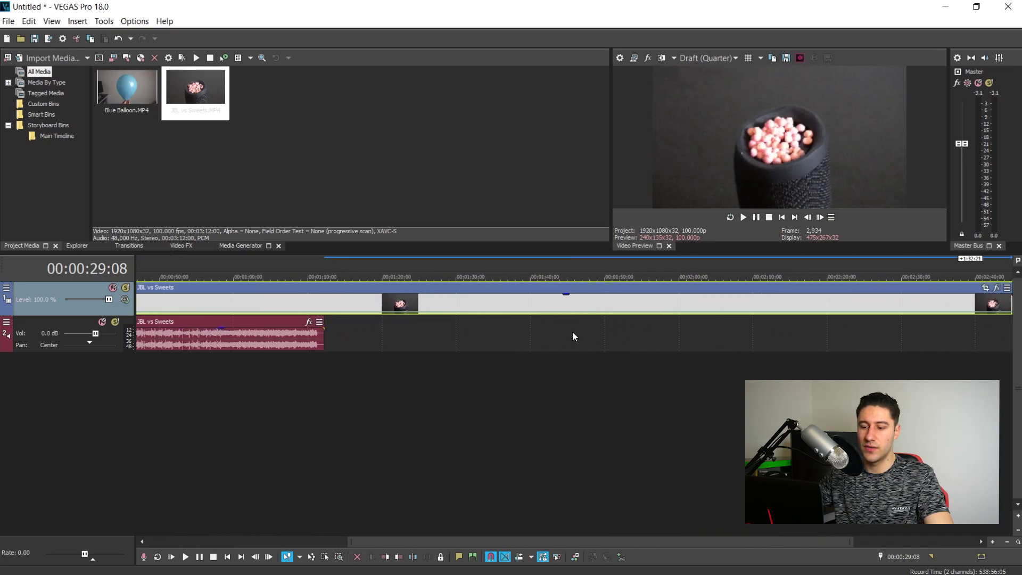
{"action": "left_click", "coordinate": [410, 307]}
{"action": "left_click", "coordinate": [483, 302]}
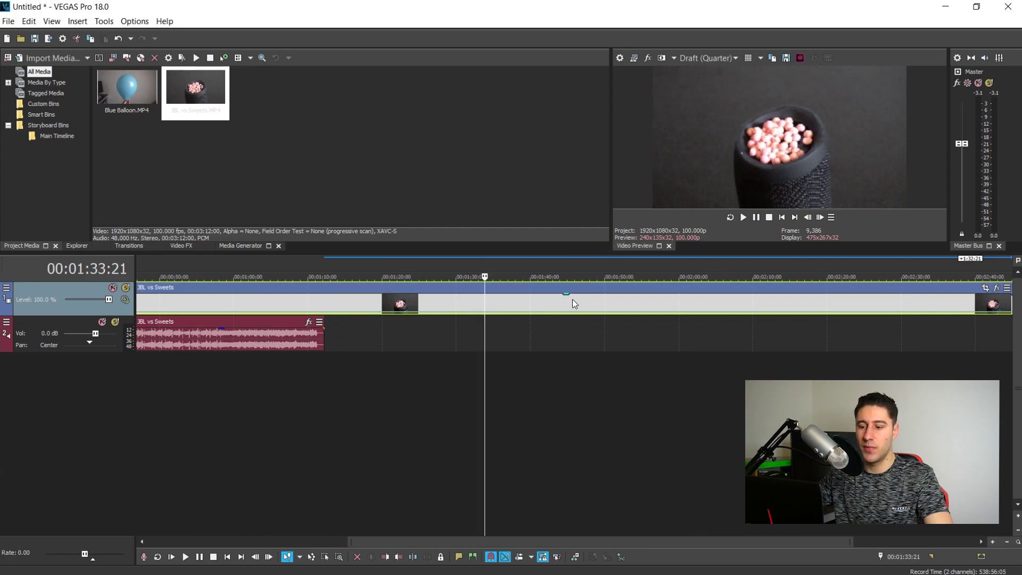
{"action": "left_click", "coordinate": [572, 299]}
{"action": "scroll", "coordinate": [657, 298], "scroll_direction": "down", "scroll_amount": 2}
{"action": "left_click", "coordinate": [703, 304]}
{"action": "left_click", "coordinate": [760, 303]}
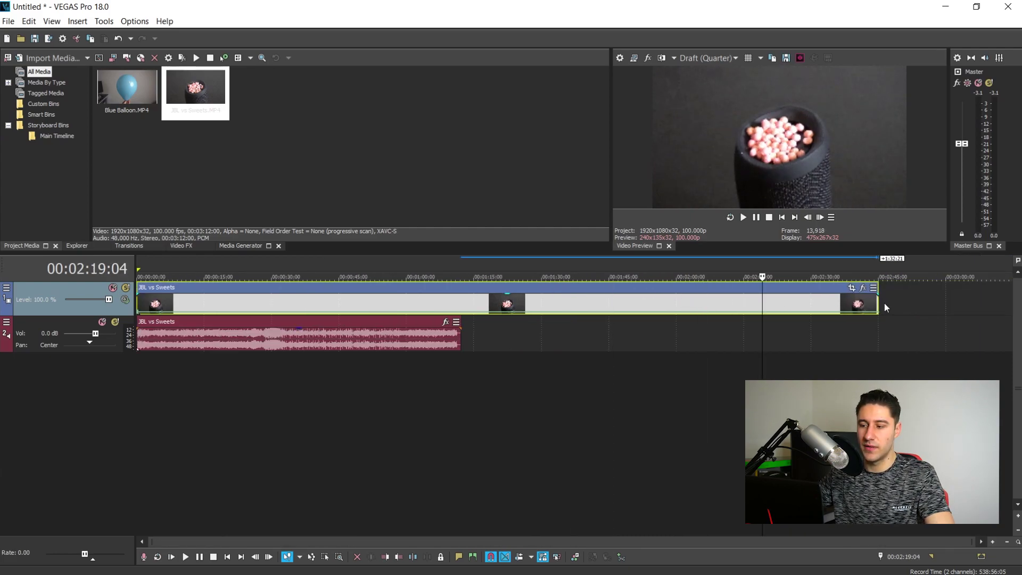
{"action": "left_click_drag", "start_coordinate": [876, 304], "coordinate": [953, 304]}
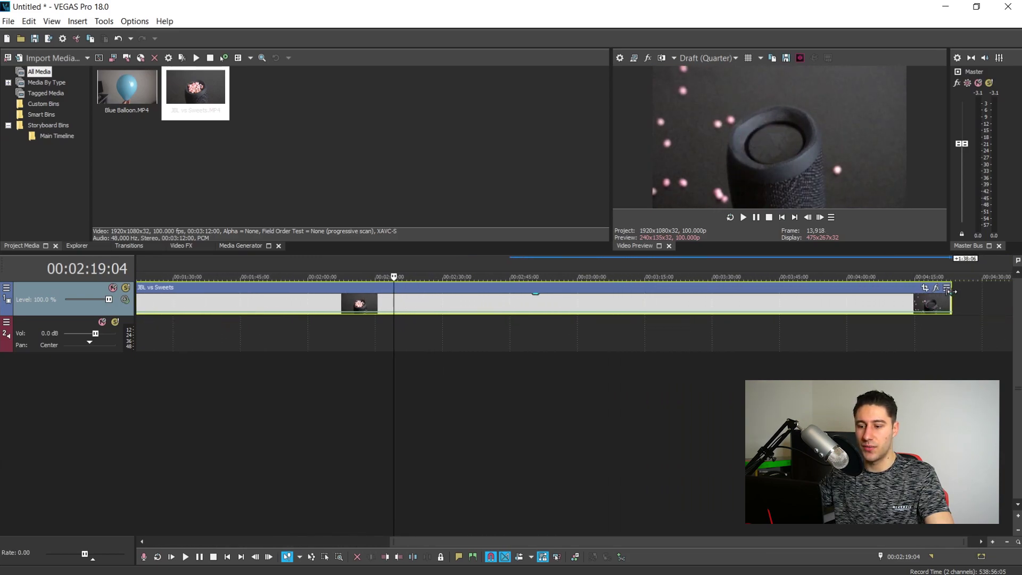
Trim the end of the JBL vs Sweets video event back to 00:03:55:09 and check the slowed footage
{"action": "left_click", "coordinate": [802, 305]}
{"action": "scroll", "coordinate": [801, 305], "scroll_direction": "down", "scroll_amount": 1}
{"action": "scroll", "coordinate": [801, 305], "scroll_direction": "down", "scroll_amount": 1}
{"action": "left_click", "coordinate": [883, 300]}
{"action": "left_click_drag", "start_coordinate": [958, 303], "coordinate": [870, 299]}
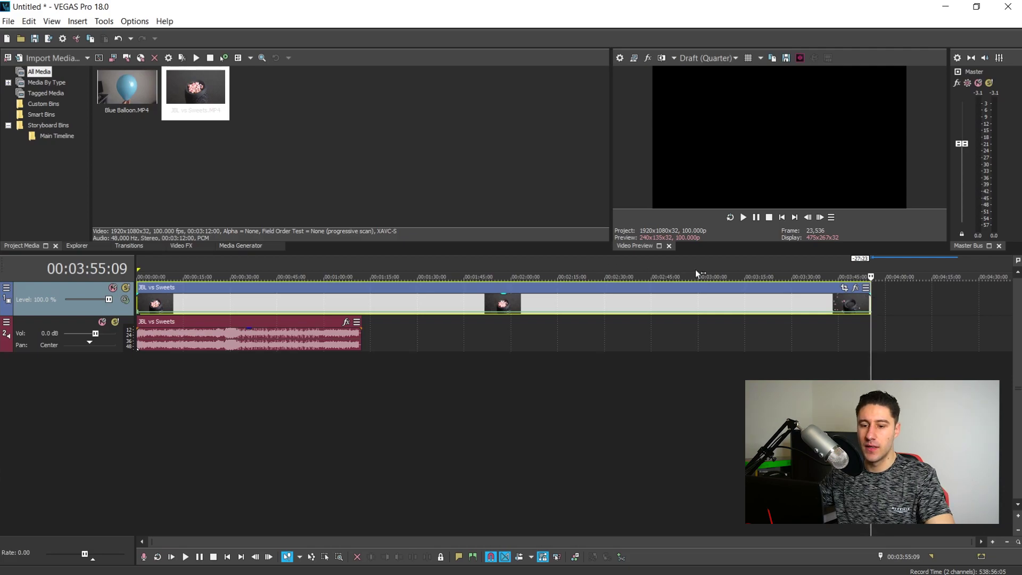
{"action": "left_click", "coordinate": [510, 305]}
{"action": "left_click", "coordinate": [576, 299]}
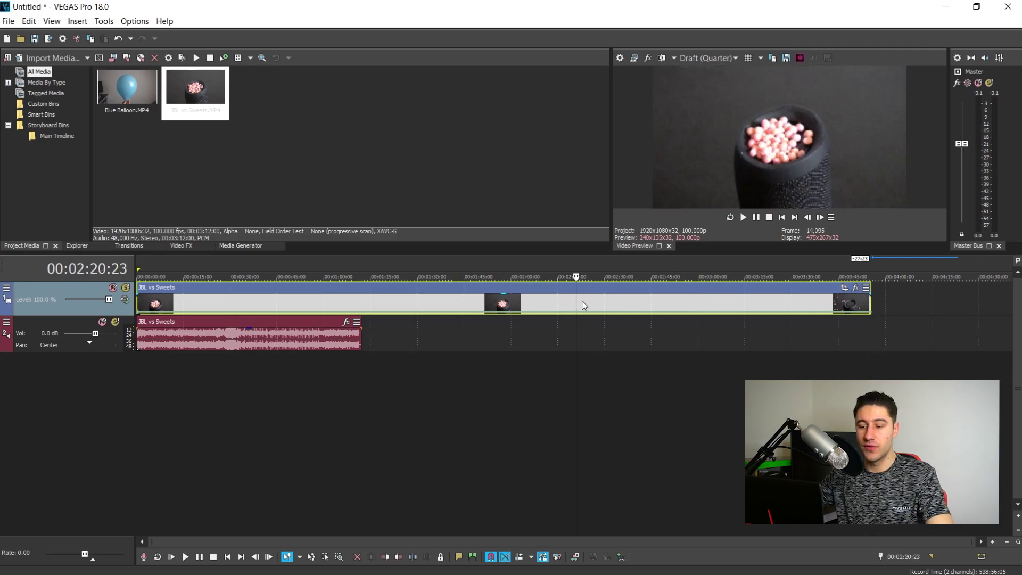
{"action": "left_click", "coordinate": [644, 301]}
{"action": "left_click", "coordinate": [534, 308]}
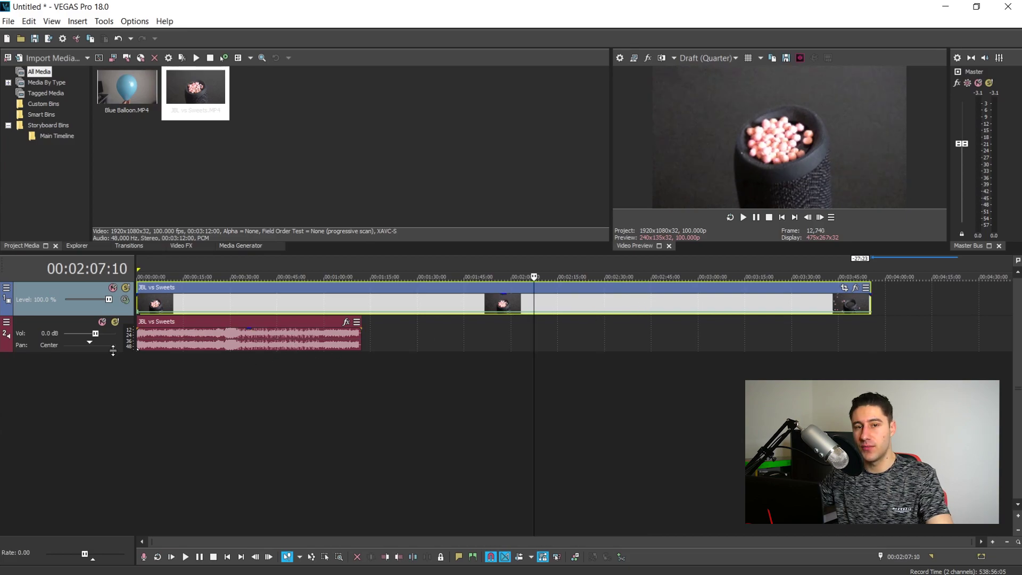
Stretch the JBL vs Sweets audio event to the end of the video event and lower its gain to about -7.8 dB
{"action": "left_click", "coordinate": [253, 343]}
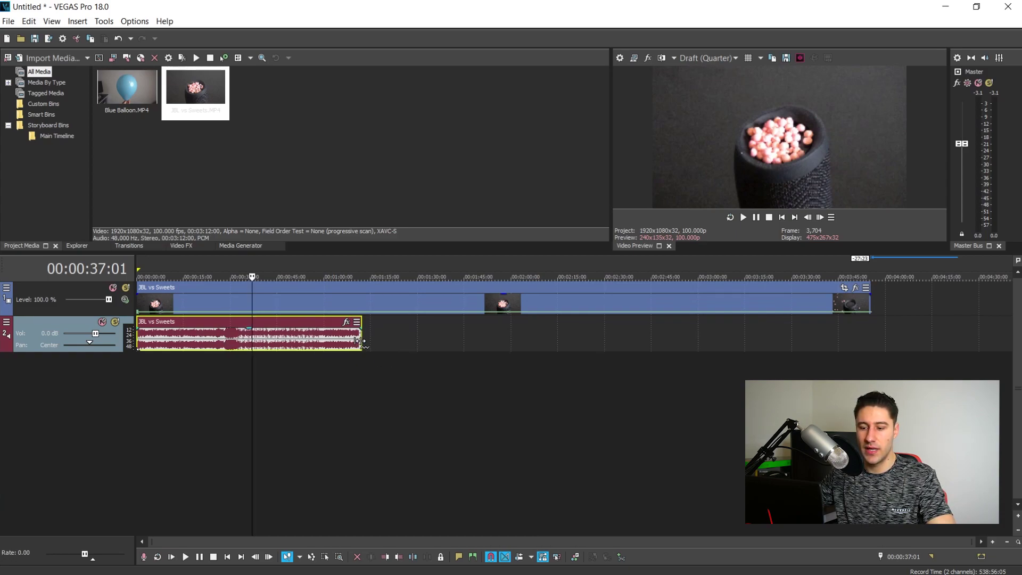
{"action": "left_click_drag", "start_coordinate": [360, 341], "coordinate": [869, 345]}
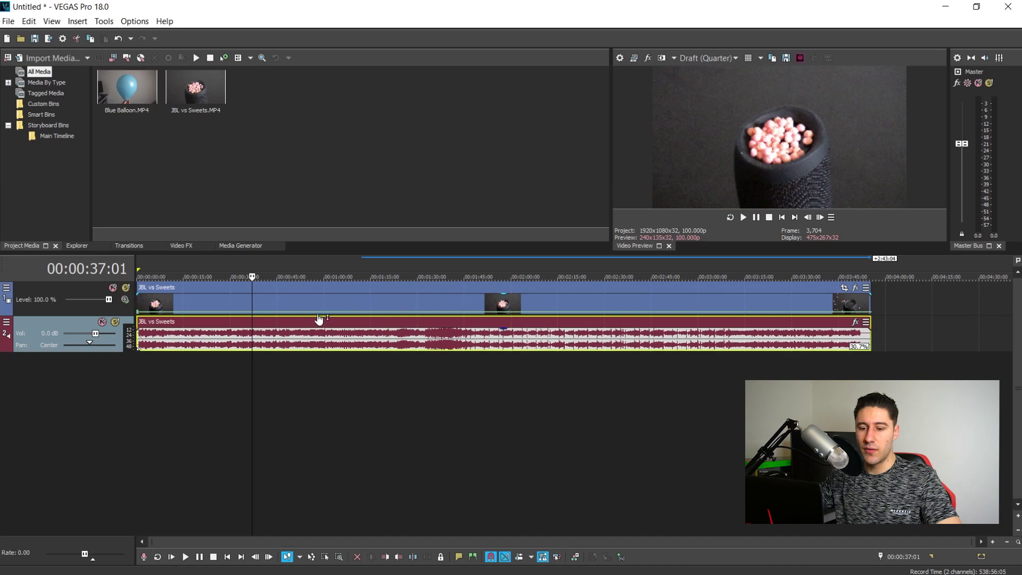
{"action": "left_click", "coordinate": [306, 305]}
{"action": "left_click", "coordinate": [366, 304]}
{"action": "left_click", "coordinate": [434, 308]}
{"action": "left_click_drag", "start_coordinate": [504, 333], "coordinate": [467, 347]}
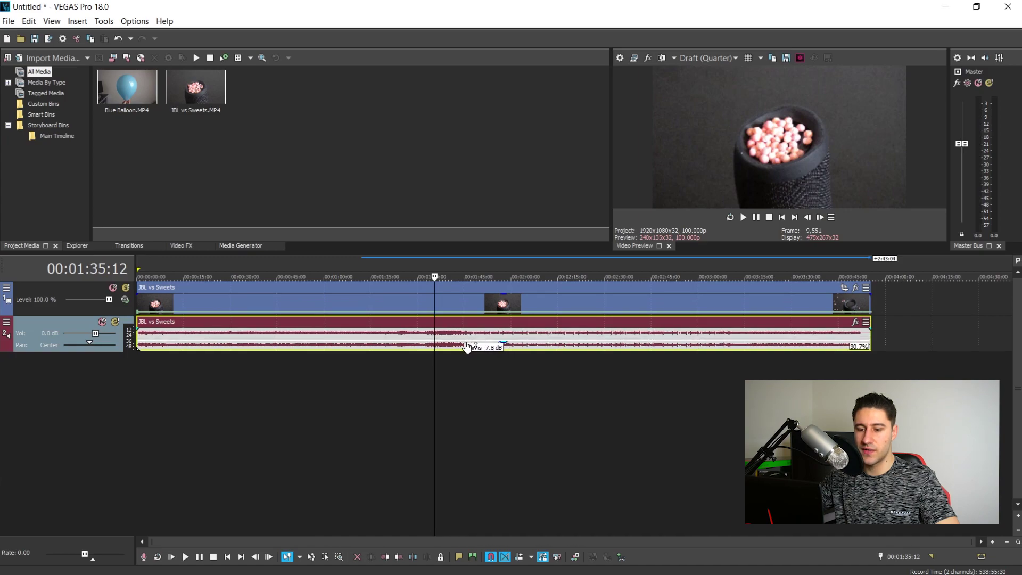
Split the JBL vs Sweets audio event at 00:00:06:13 and trim the first piece to about 2 seconds
{"action": "scroll", "coordinate": [204, 336], "scroll_direction": "up", "scroll_amount": 3}
{"action": "left_click", "coordinate": [205, 335]}
{"action": "left_click", "coordinate": [201, 336]}
{"action": "left_click_drag", "start_coordinate": [213, 335], "coordinate": [218, 333]}
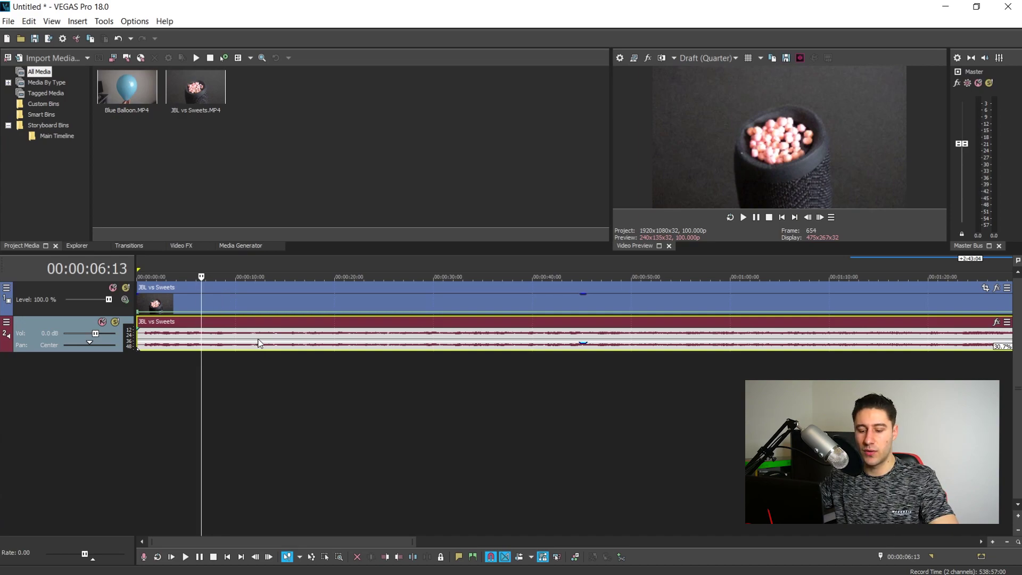
{"action": "key", "text": "s"}
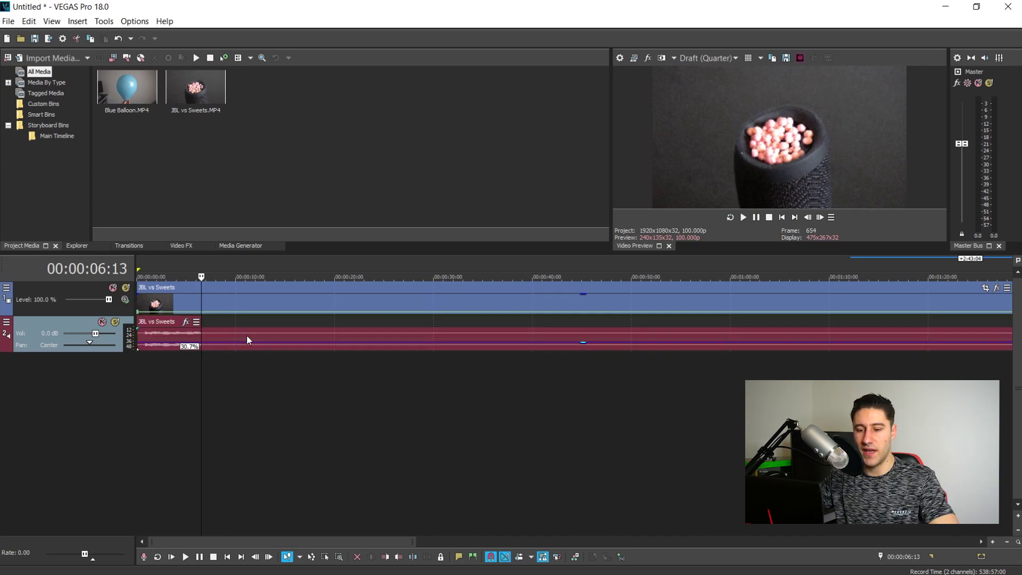
{"action": "left_click_drag", "start_coordinate": [198, 333], "coordinate": [156, 333]}
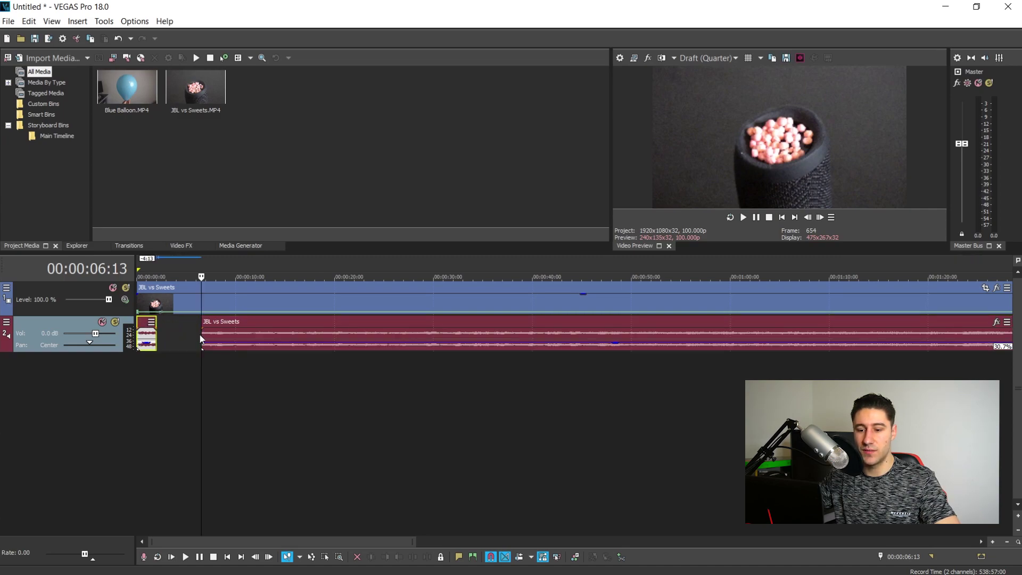
Move the second audio piece back to close the gap and overlap the first piece with a 0:04 crossfade
{"action": "left_click_drag", "start_coordinate": [225, 334], "coordinate": [176, 337]}
{"action": "left_click", "coordinate": [167, 338]}
{"action": "scroll", "coordinate": [167, 337], "scroll_direction": "up", "scroll_amount": 4}
{"action": "left_click_drag", "start_coordinate": [292, 341], "coordinate": [283, 338]}
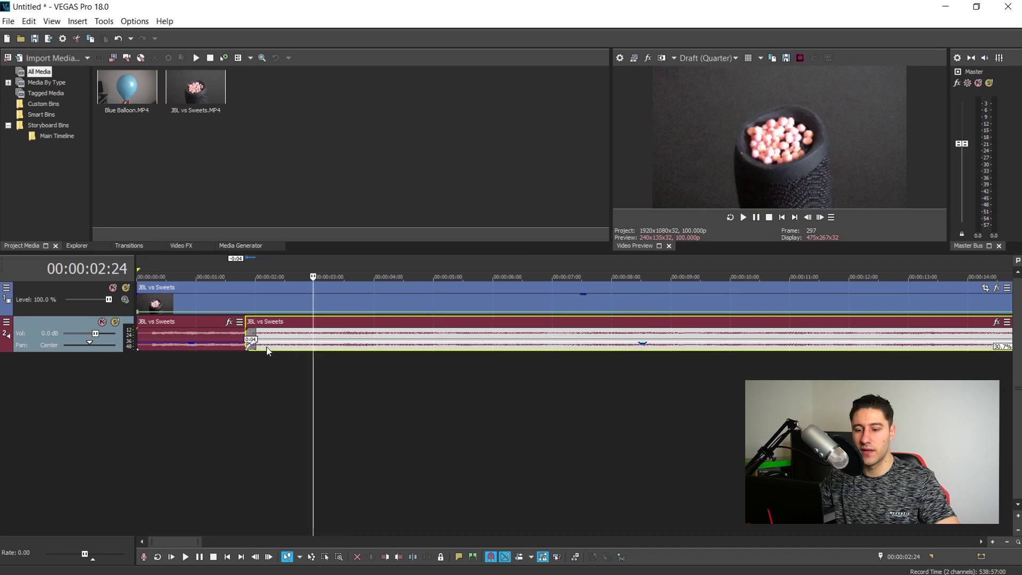
Add a fade-in about 0.3 seconds long to the start of the first JBL vs Sweets audio piece and choose its fade curve
{"action": "right_click", "coordinate": [257, 346]}
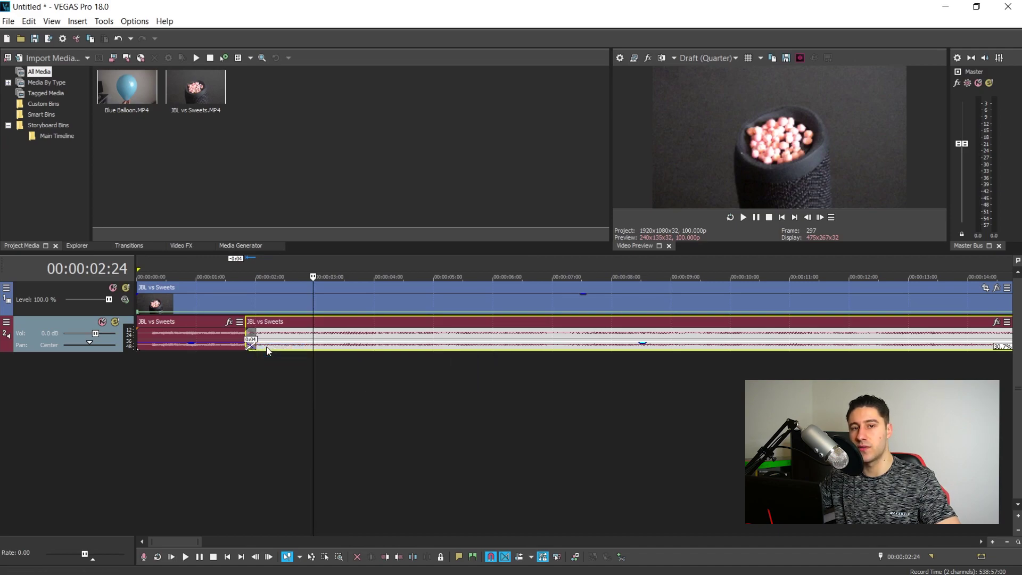
{"action": "left_click", "coordinate": [141, 330]}
{"action": "left_click_drag", "start_coordinate": [141, 330], "coordinate": [152, 332]}
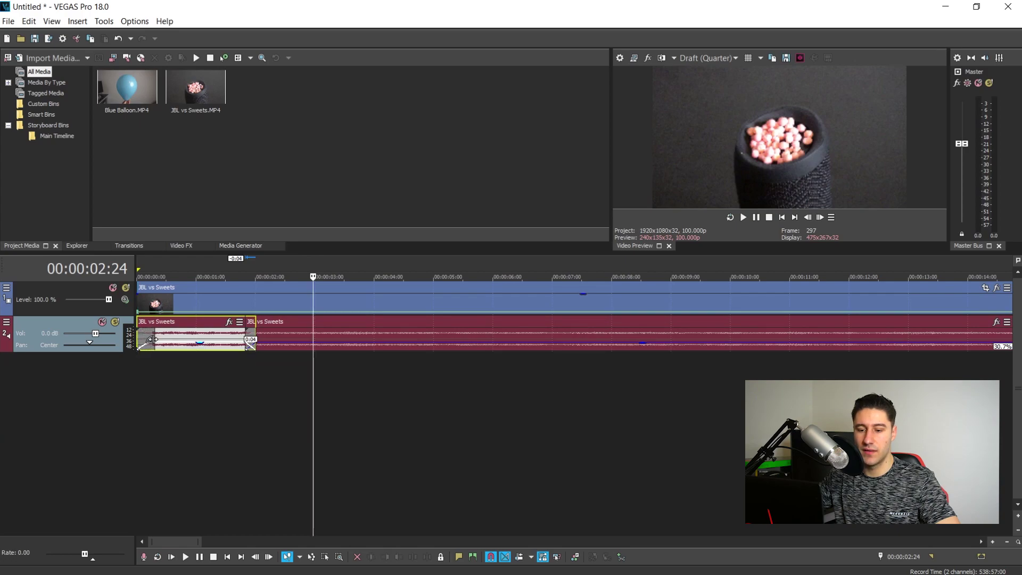
{"action": "right_click", "coordinate": [153, 340]}
{"action": "left_click", "coordinate": [181, 369]}
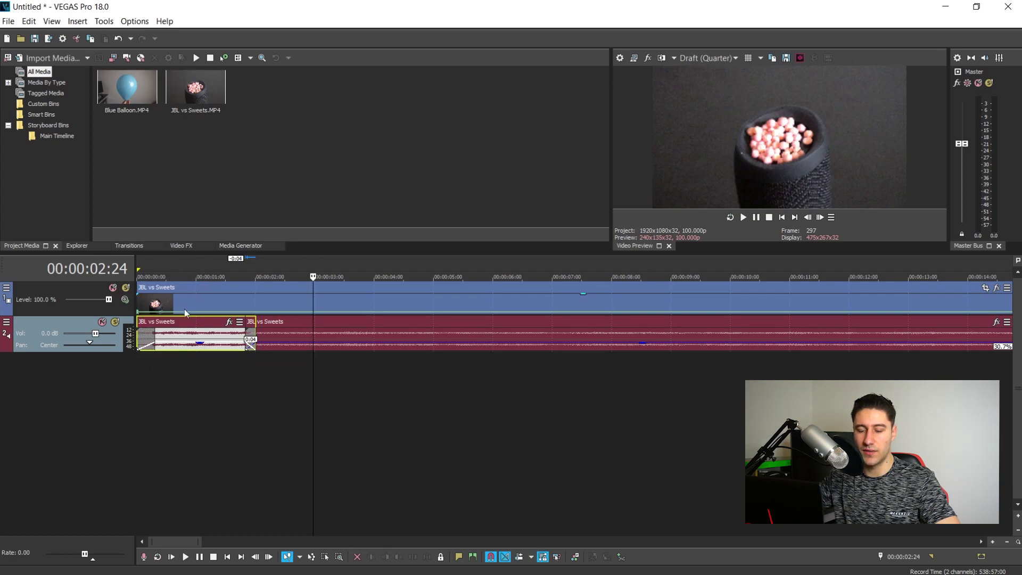
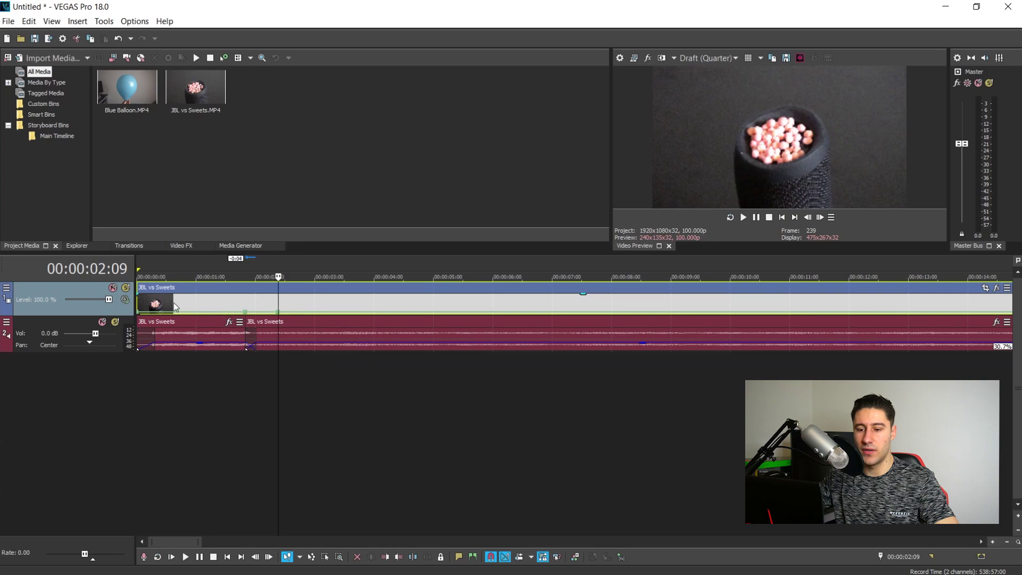
Set the JBL vs Sweets velocity envelope's starting point and the point at the first audio crossfade to normal velocity
{"action": "left_click", "coordinate": [173, 302]}
{"action": "right_click", "coordinate": [138, 314]}
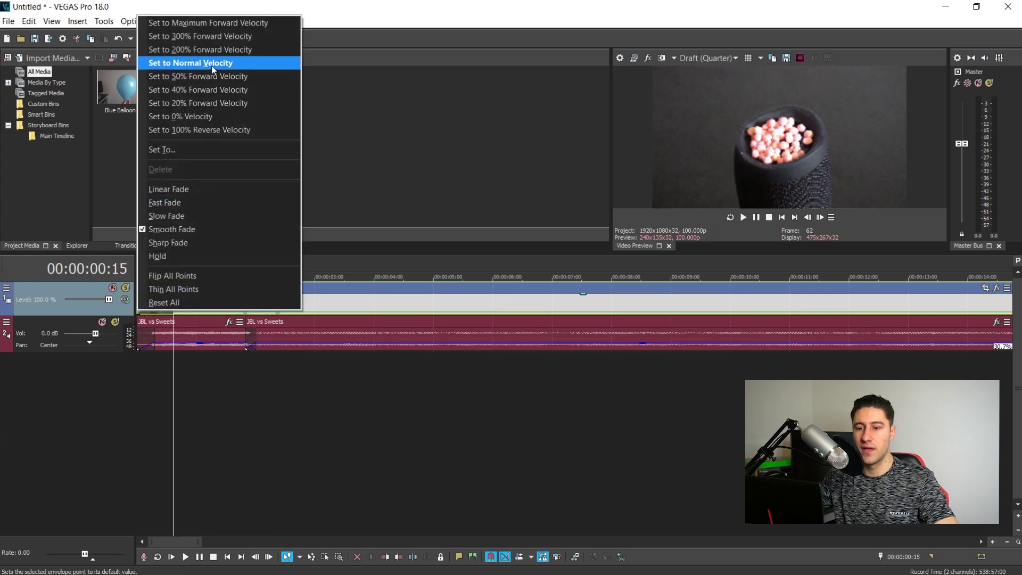
{"action": "left_click", "coordinate": [212, 63]}
{"action": "right_click", "coordinate": [246, 313]}
{"action": "left_click", "coordinate": [225, 302]}
{"action": "right_click", "coordinate": [248, 316]}
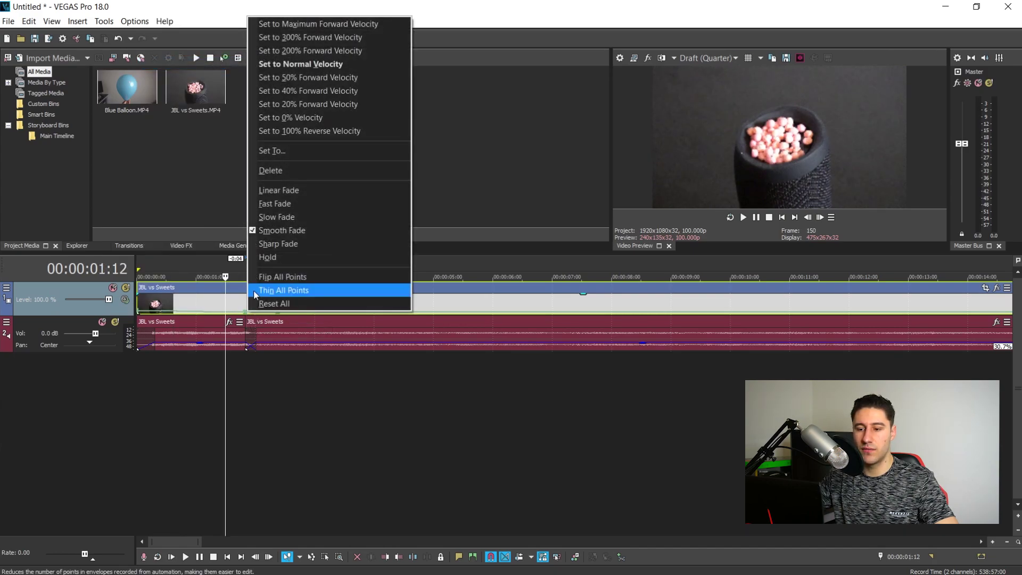
{"action": "left_click", "coordinate": [316, 77]}
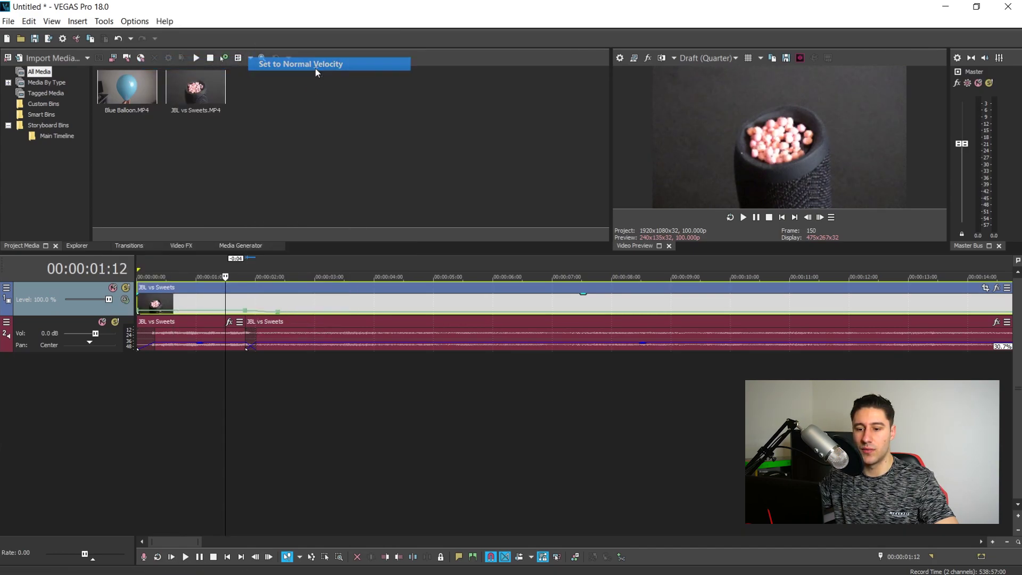
Split the slowed JBL vs Sweets audio at 00:03:44:08, then restore the tail to normal speed, ending with the video
{"action": "left_click", "coordinate": [170, 306]}
{"action": "left_click_drag", "start_coordinate": [170, 306], "coordinate": [187, 348]}
{"action": "scroll", "coordinate": [279, 351], "scroll_direction": "down", "scroll_amount": 5}
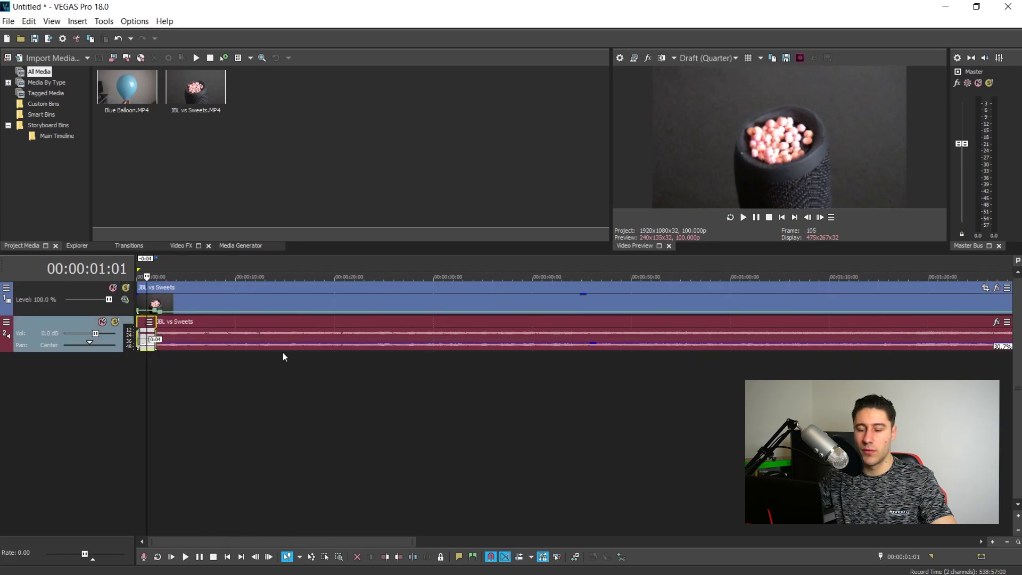
{"action": "scroll", "coordinate": [656, 346], "scroll_direction": "down", "scroll_amount": 3}
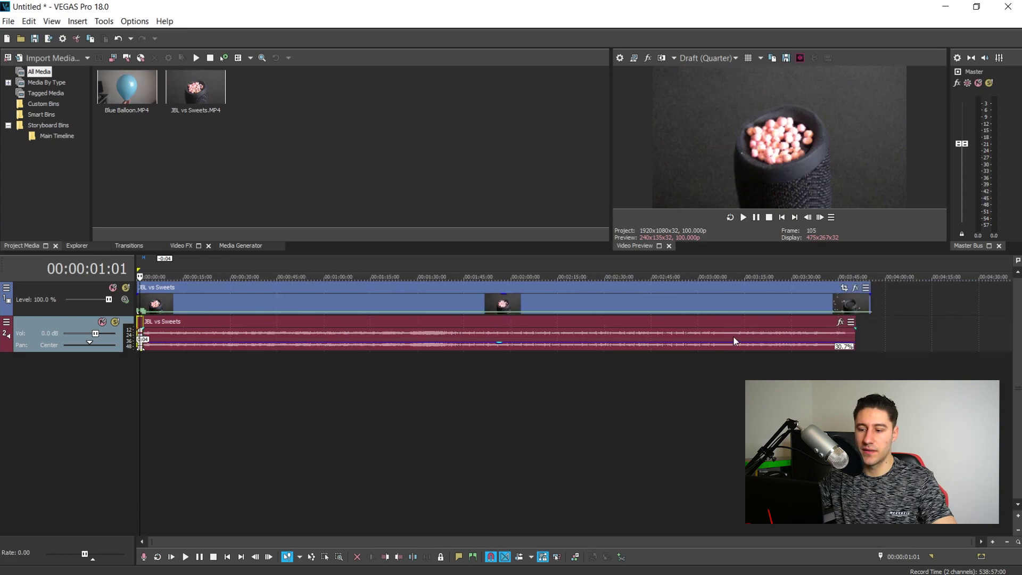
{"action": "left_click", "coordinate": [852, 302]}
{"action": "scroll", "coordinate": [849, 330], "scroll_direction": "up", "scroll_amount": 5}
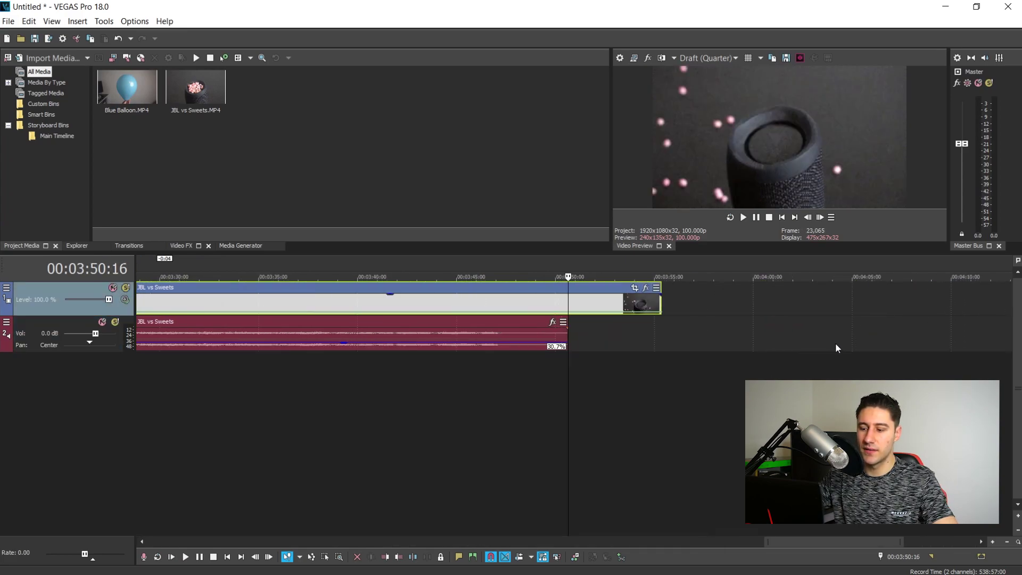
{"action": "left_click", "coordinate": [462, 335]}
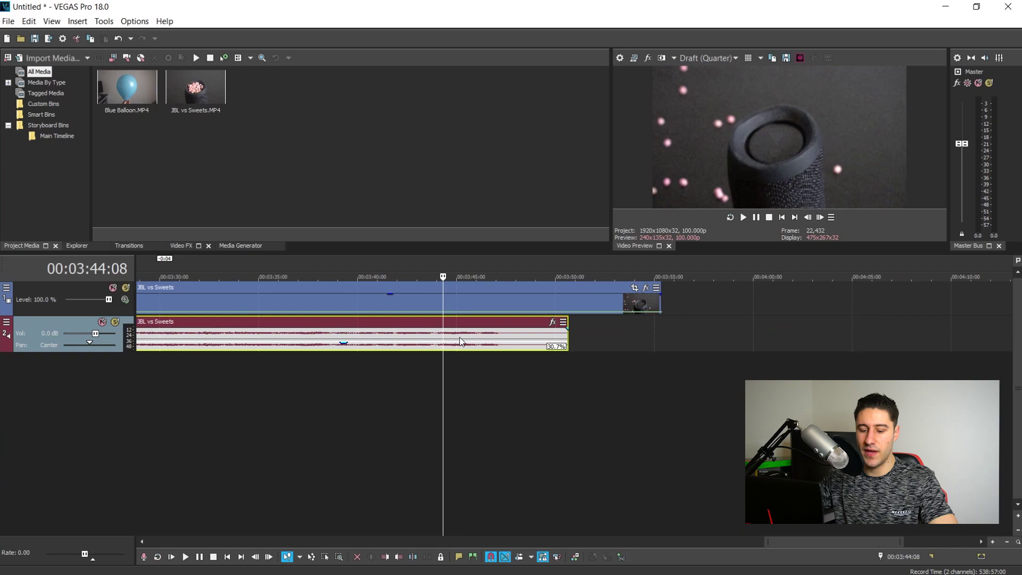
{"action": "key", "text": "s"}
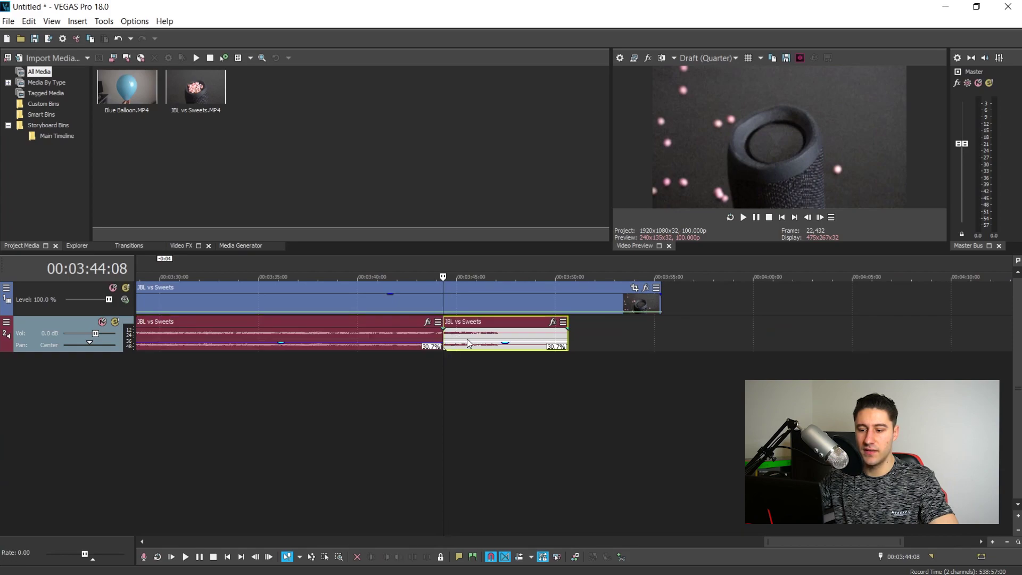
{"action": "left_click_drag", "start_coordinate": [461, 334], "coordinate": [628, 336]}
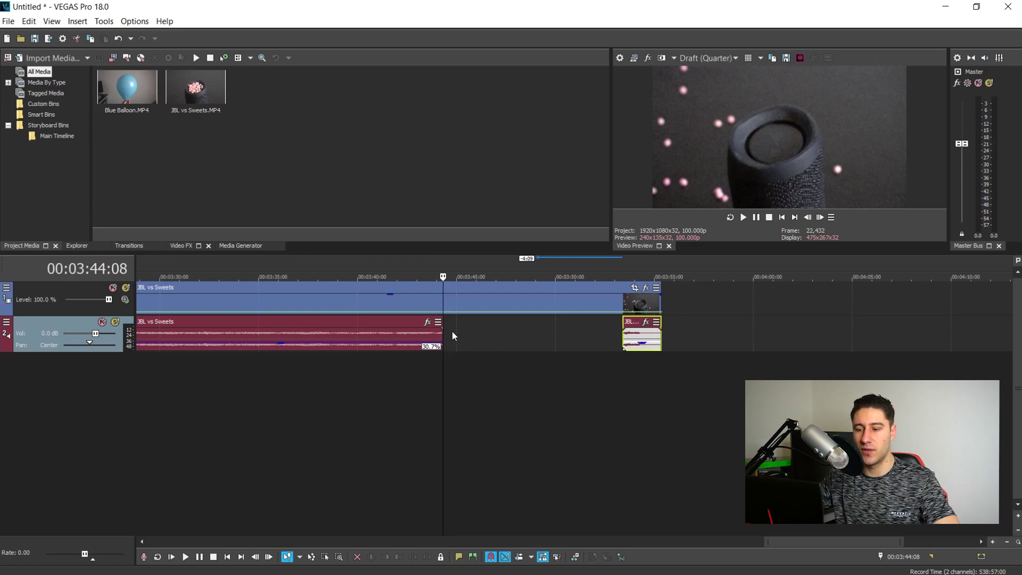
Stretch the main slowed audio piece to overlap the tail with a 0:06 crossfade and make that crossfade linear
{"action": "left_click_drag", "start_coordinate": [442, 337], "coordinate": [626, 341]}
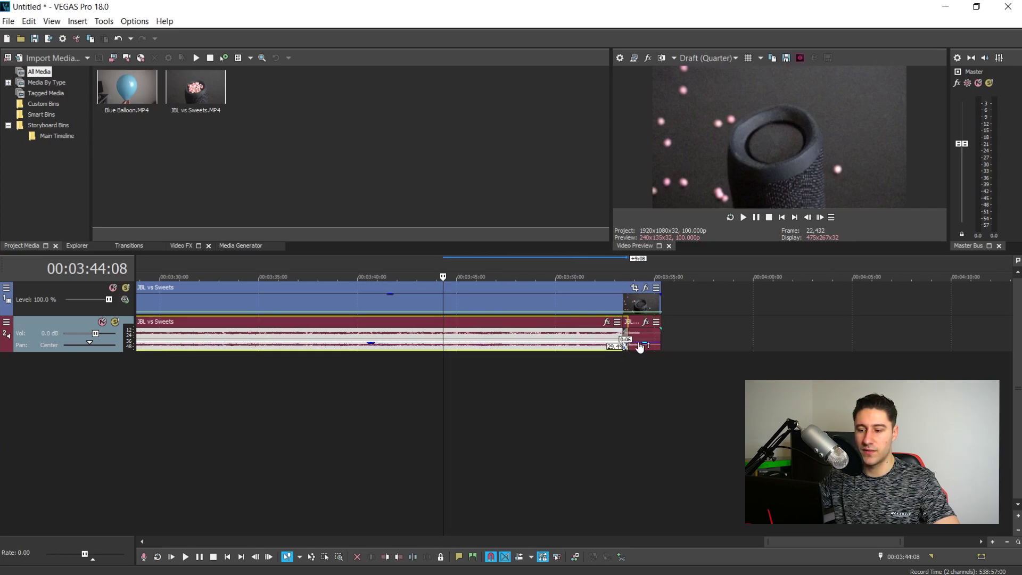
{"action": "left_click", "coordinate": [638, 334]}
{"action": "scroll", "coordinate": [586, 337], "scroll_direction": "up", "scroll_amount": 6}
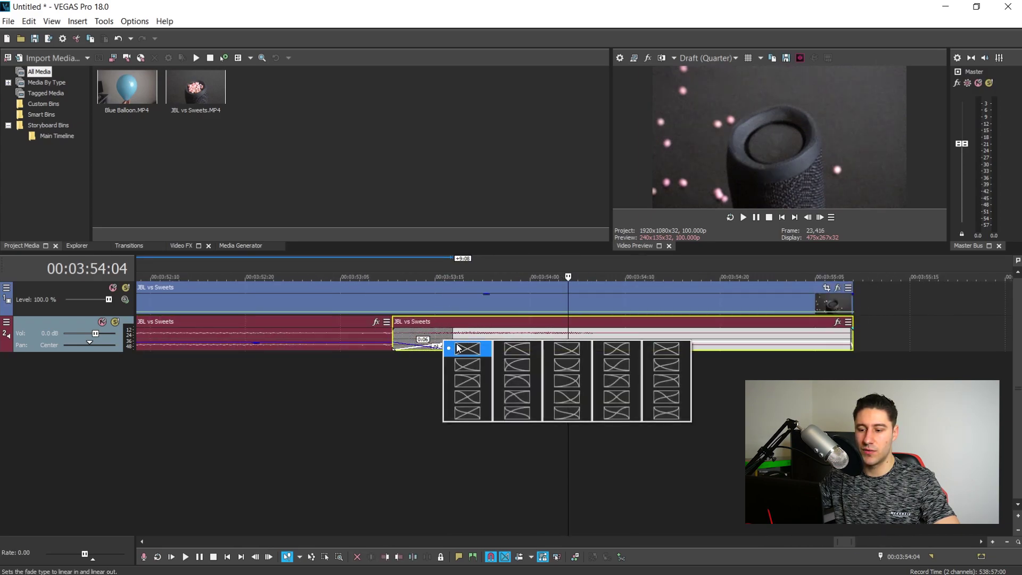
{"action": "left_click", "coordinate": [457, 348]}
{"action": "left_click_drag", "start_coordinate": [486, 346], "coordinate": [472, 349]}
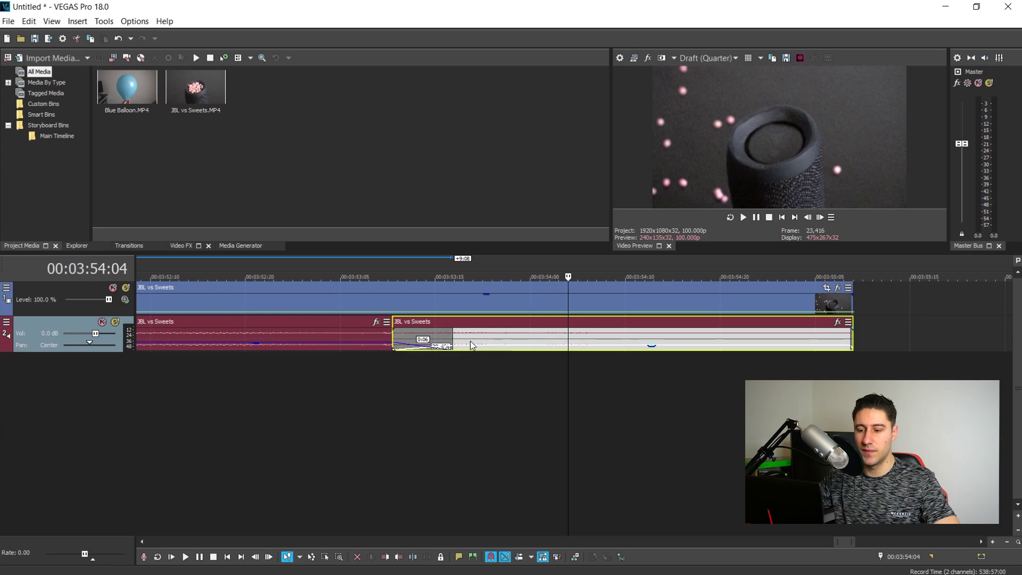
Add velocity envelope points at both ends of the last audio crossfade and set the one at 00:03:53:16 to normal velocity
{"action": "scroll", "coordinate": [563, 304], "scroll_direction": "down", "scroll_amount": 3}
{"action": "left_click", "coordinate": [563, 304]}
{"action": "scroll", "coordinate": [564, 305], "scroll_direction": "up", "scroll_amount": 3}
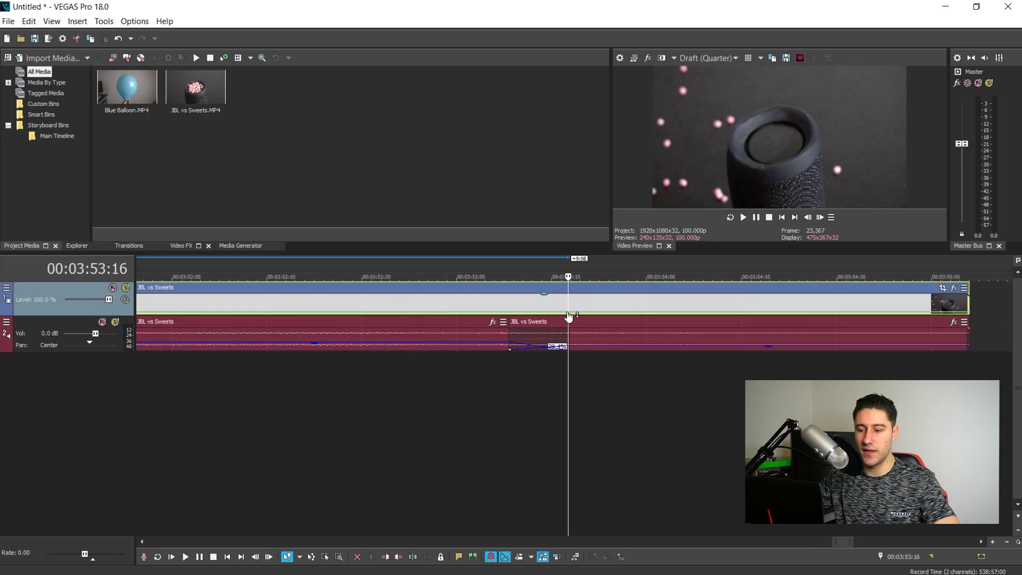
{"action": "right_click", "coordinate": [569, 315]}
{"action": "left_click", "coordinate": [584, 321]}
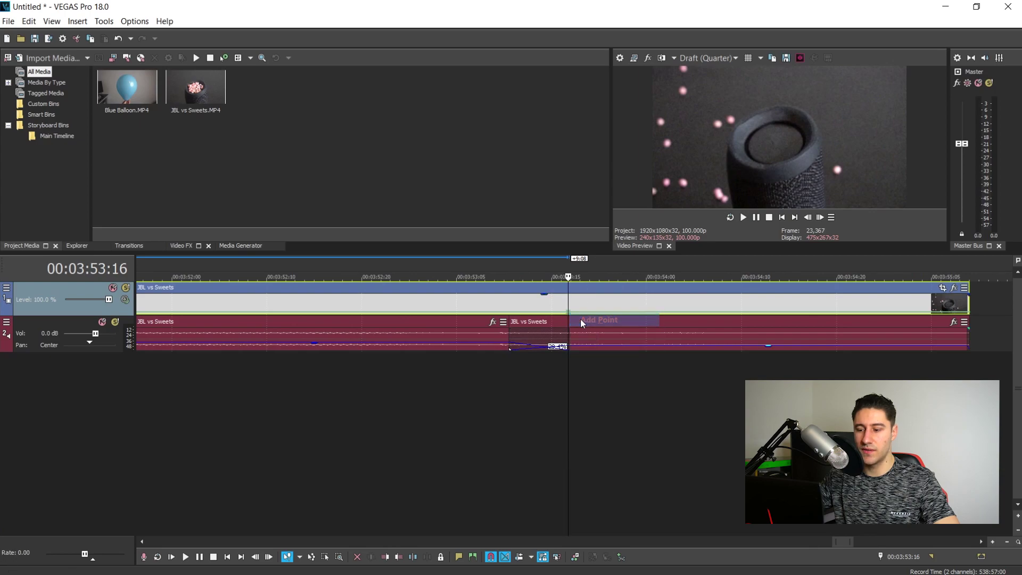
{"action": "right_click", "coordinate": [509, 315]}
{"action": "left_click", "coordinate": [526, 320]}
{"action": "right_click", "coordinate": [572, 315]}
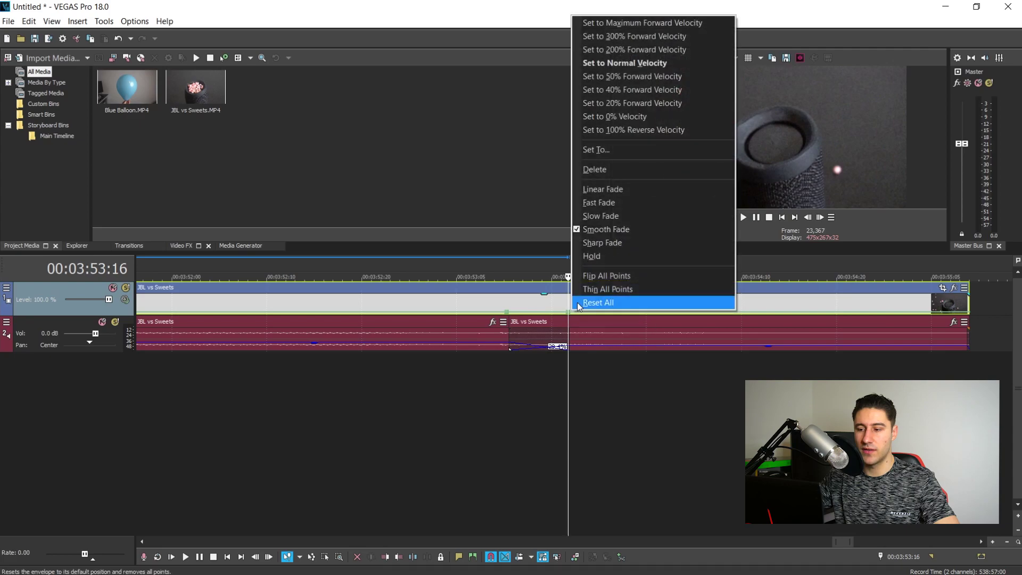
{"action": "left_click", "coordinate": [626, 64]}
Bring Bass Drop Sound Effect.mp3 from the Sound Effects folder into the timeline on a new audio track
{"action": "left_click", "coordinate": [779, 218]}
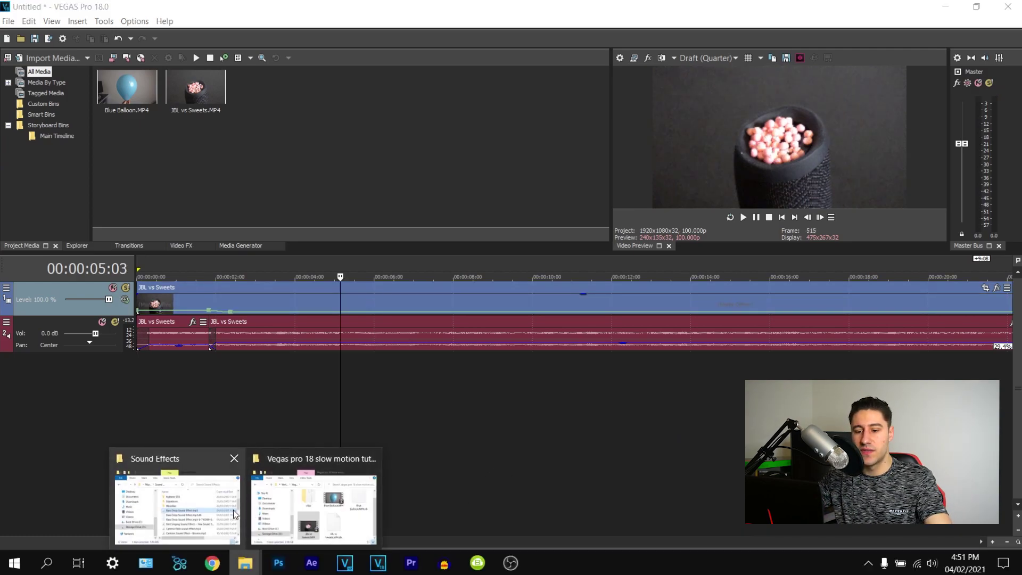
{"action": "left_click", "coordinate": [176, 495]}
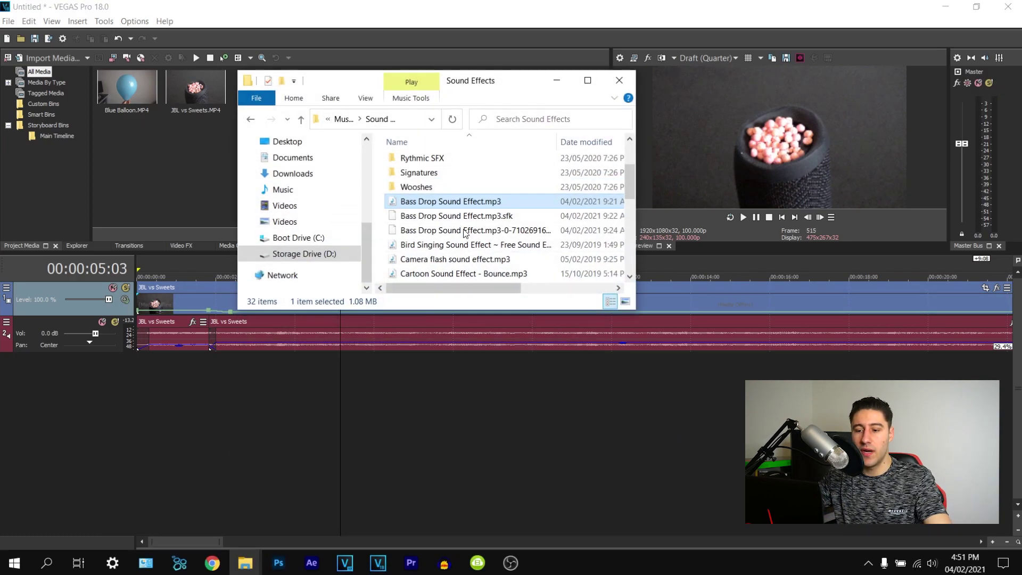
{"action": "left_click_drag", "start_coordinate": [459, 205], "coordinate": [196, 406]}
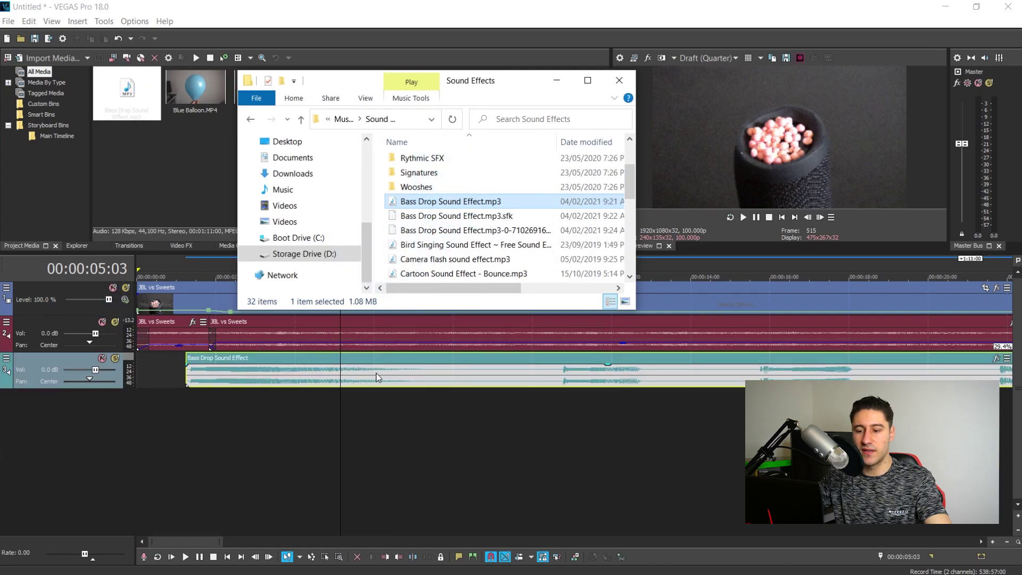
{"action": "left_click", "coordinate": [458, 375]}
Split the Bass Drop Sound Effect event at about 27 seconds and at 00:00:30:11 to isolate one sound
{"action": "scroll", "coordinate": [457, 375], "scroll_direction": "down", "scroll_amount": 5}
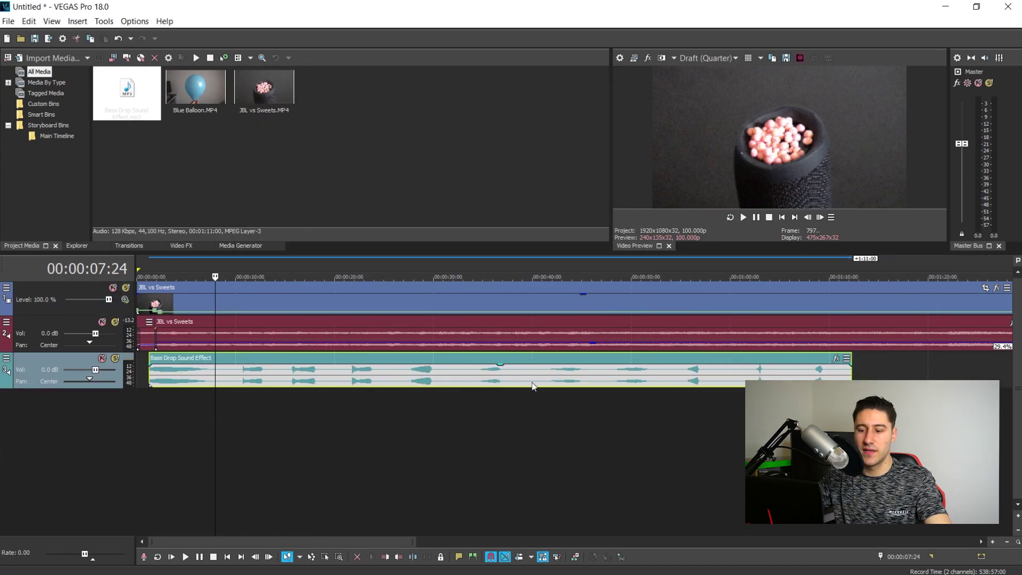
{"action": "left_click", "coordinate": [405, 372]}
{"action": "left_click", "coordinate": [403, 372]}
{"action": "left_click", "coordinate": [406, 371]}
{"action": "key", "text": "s"}
{"action": "left_click", "coordinate": [437, 374]}
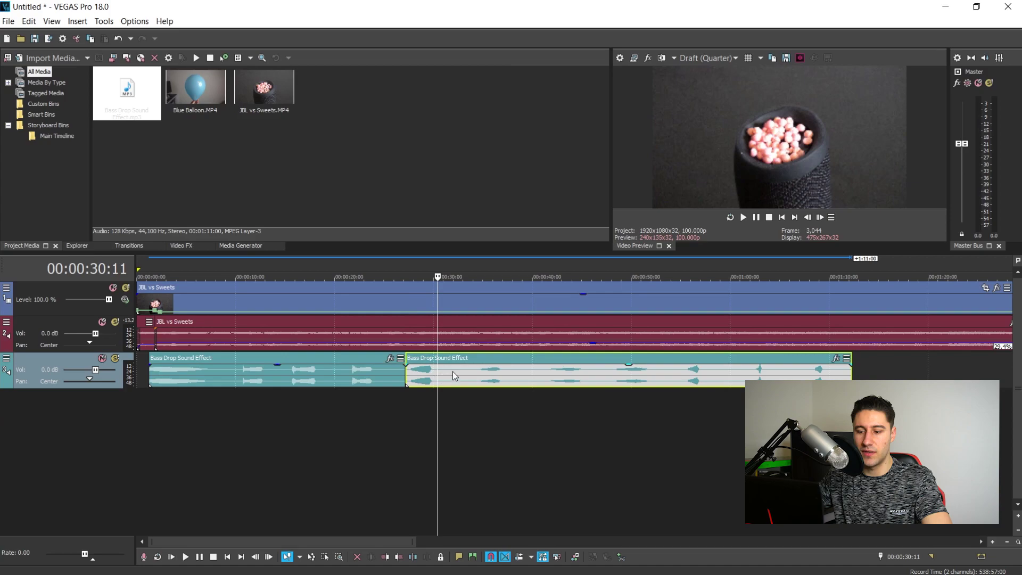
{"action": "key", "text": "s"}
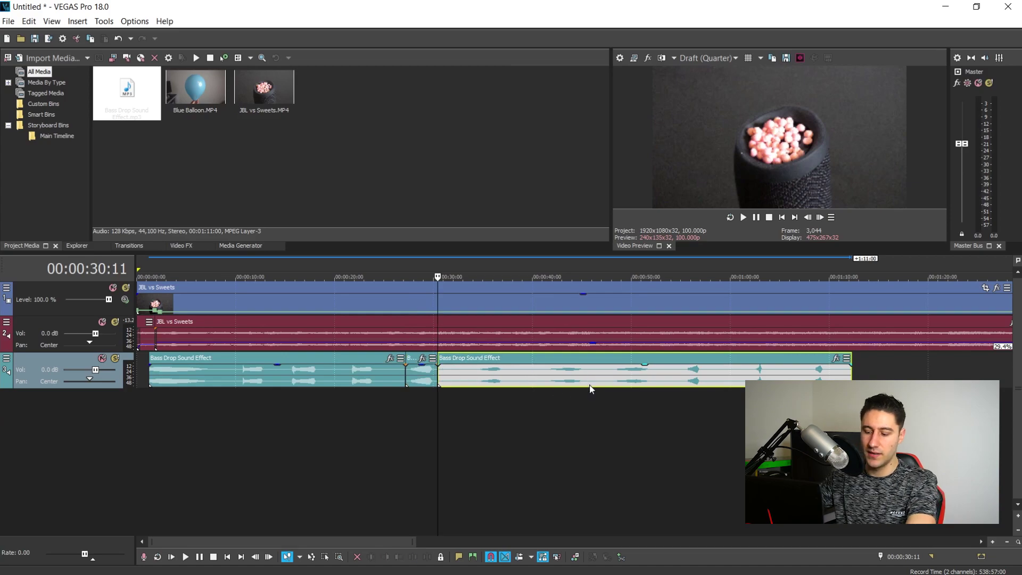
Delete the Bass Drop pieces before and after the isolated sound and move that sound to start at about 0.5 seconds
{"action": "key", "text": "Delete"}
{"action": "left_click", "coordinate": [334, 373]}
{"action": "key", "text": "Delete"}
{"action": "left_click_drag", "start_coordinate": [420, 370], "coordinate": [166, 365]}
{"action": "left_click", "coordinate": [157, 367]}
{"action": "scroll", "coordinate": [417, 372], "scroll_direction": "up", "scroll_amount": 5}
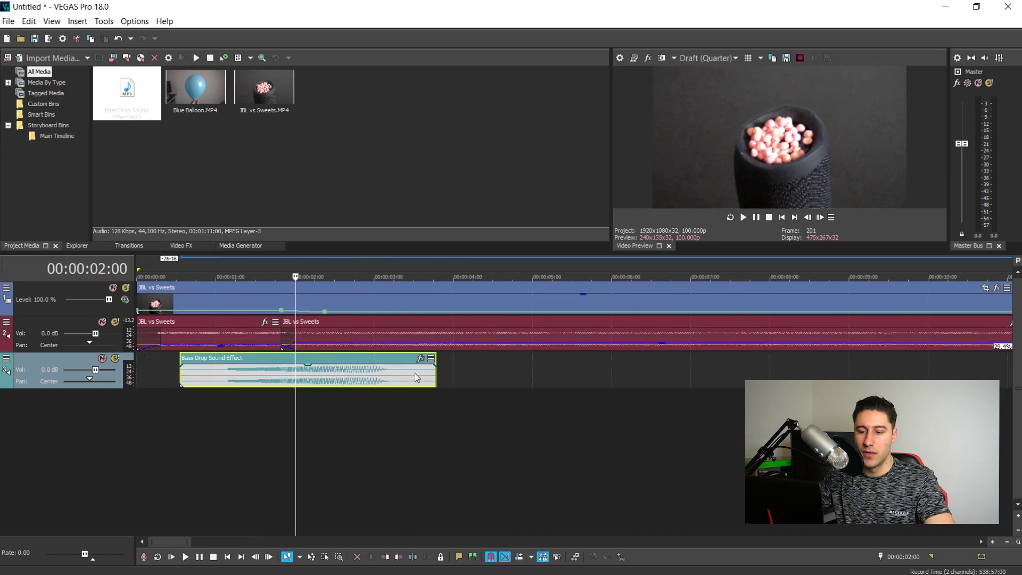
Trim both ends of the Bass Drop event to span 00:00:00:22 to about 3.5 seconds and give it linear fades in and out
{"action": "left_click_drag", "start_coordinate": [433, 374], "coordinate": [414, 374]}
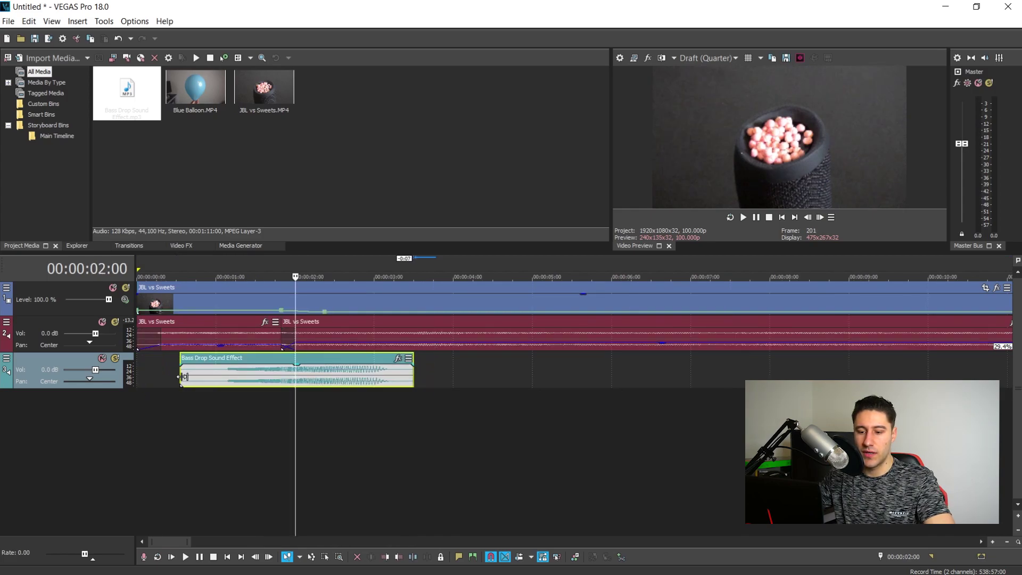
{"action": "left_click_drag", "start_coordinate": [181, 375], "coordinate": [207, 375]}
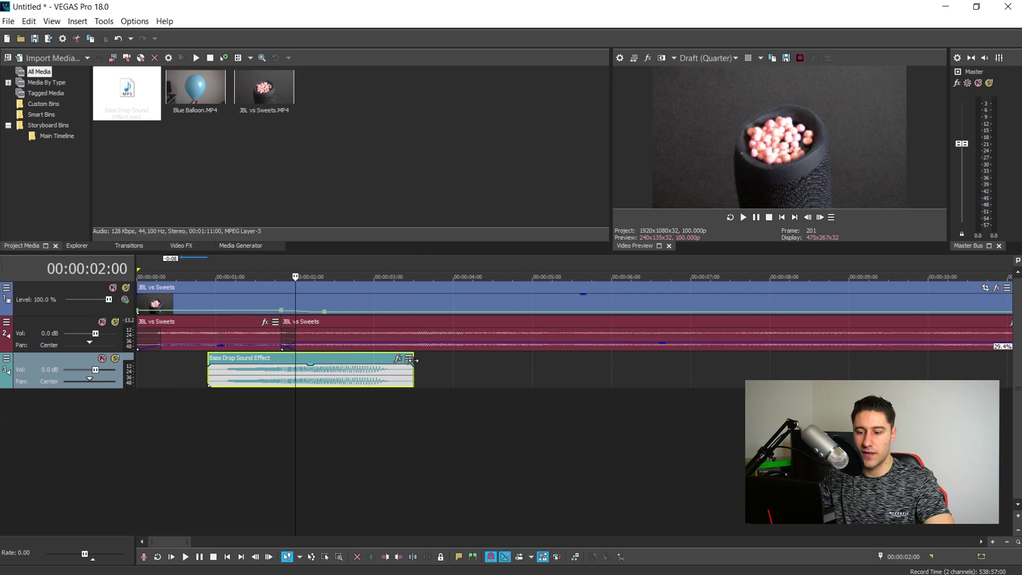
{"action": "left_click_drag", "start_coordinate": [413, 360], "coordinate": [381, 361]}
{"action": "right_click", "coordinate": [392, 373]}
{"action": "left_click", "coordinate": [393, 372]}
{"action": "left_click_drag", "start_coordinate": [208, 365], "coordinate": [232, 369]}
{"action": "right_click", "coordinate": [232, 370]}
{"action": "left_click", "coordinate": [243, 394]}
Compress the Bass Drop event to about 188% speed, place its start at 00:00:01:14, and play back the transition
{"action": "left_click", "coordinate": [209, 376]}
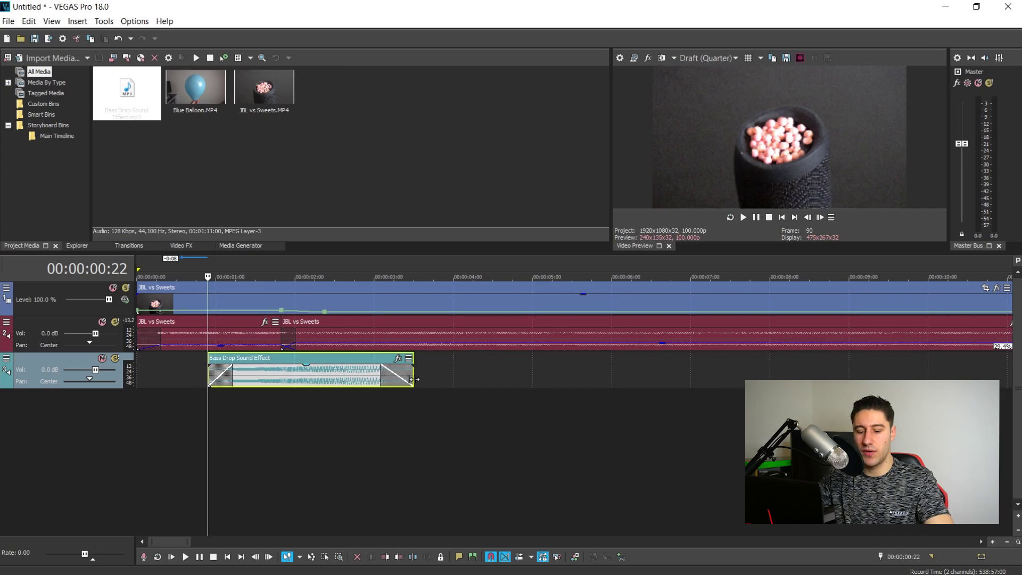
{"action": "left_click_drag", "start_coordinate": [412, 372], "coordinate": [331, 372]}
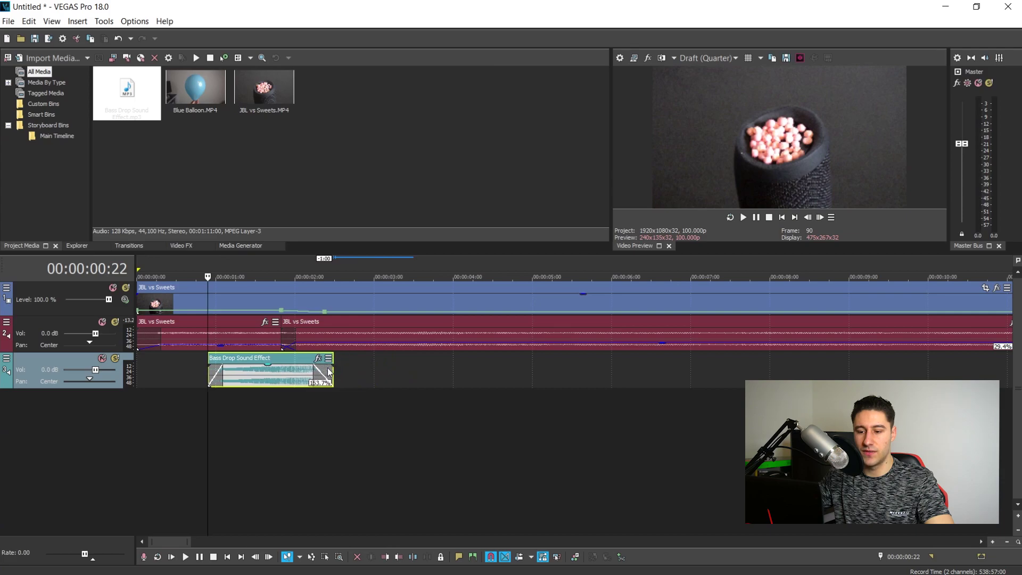
{"action": "left_click_drag", "start_coordinate": [250, 379], "coordinate": [304, 380]}
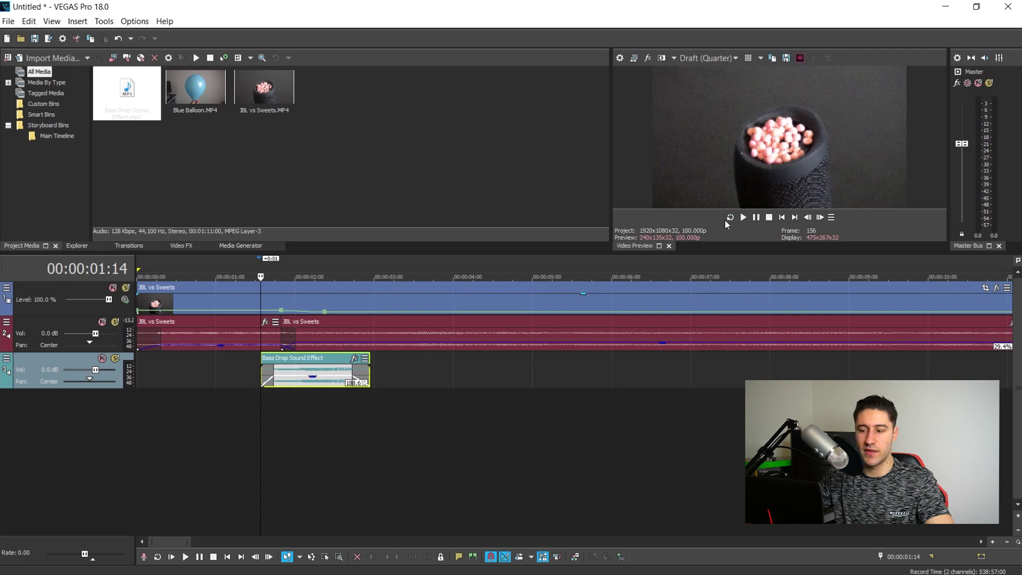
{"action": "left_click", "coordinate": [756, 218]}
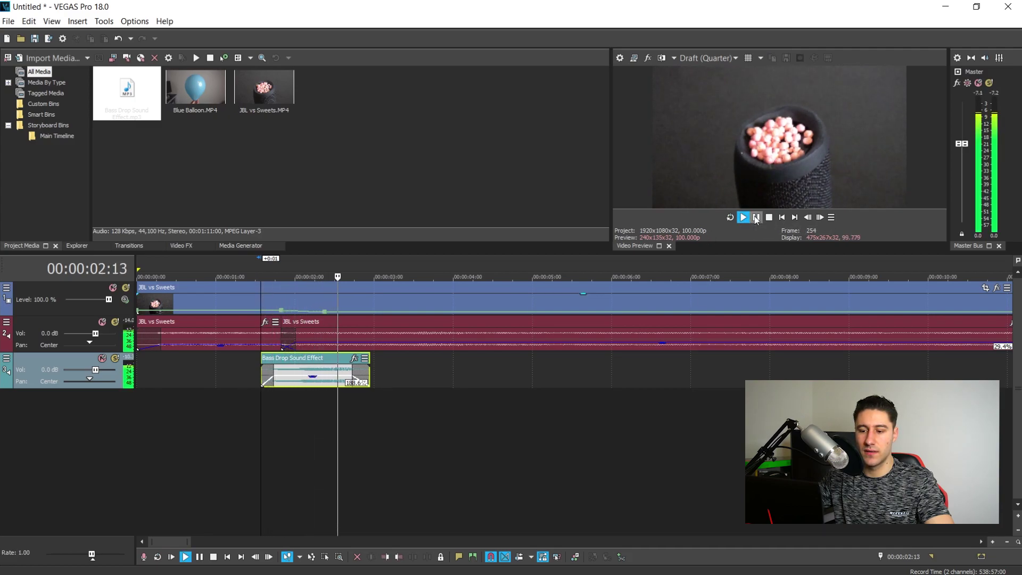
{"action": "key", "text": "space"}
{"action": "left_click", "coordinate": [296, 400]}
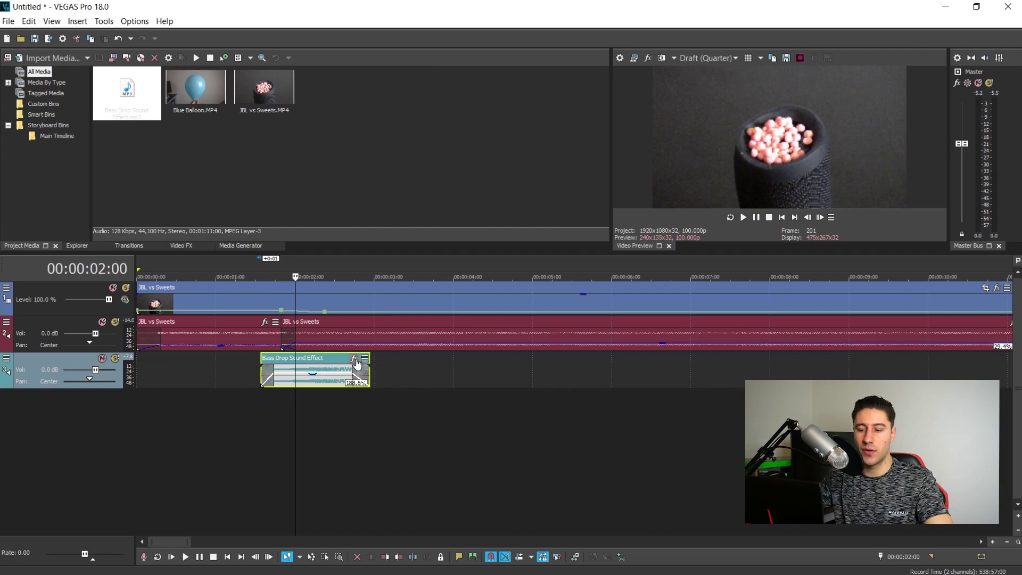
Add the Pitch Shift effect to the Bass Drop Sound Effect event and shift its pitch by -4 semitones
{"action": "left_click", "coordinate": [354, 358]}
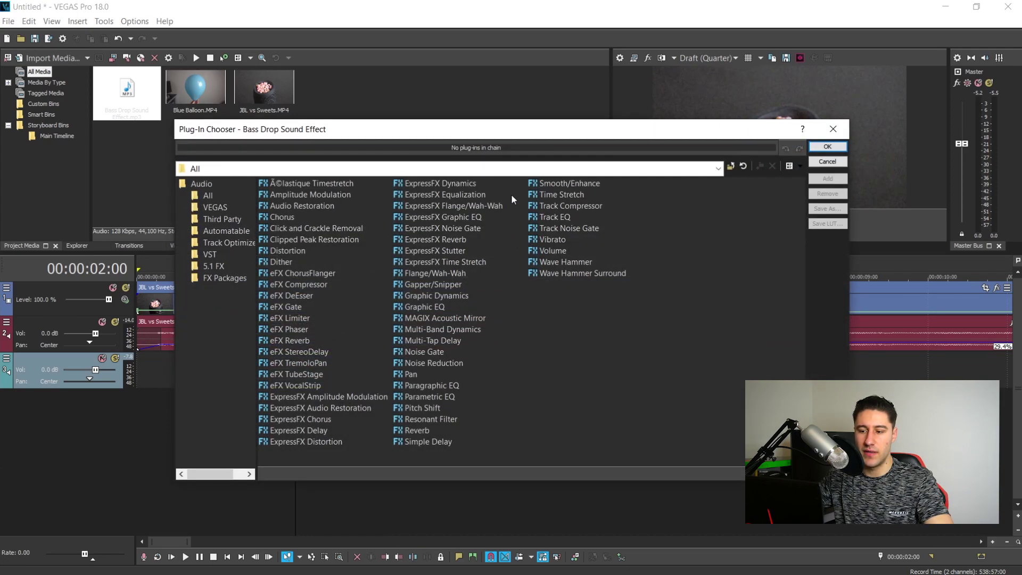
{"action": "left_click", "coordinate": [425, 406]}
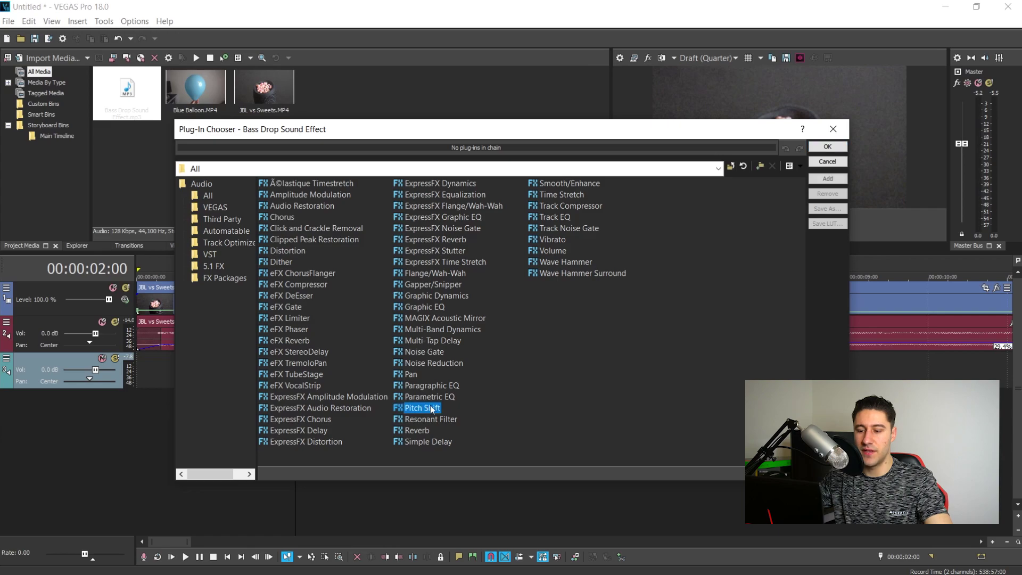
{"action": "left_click", "coordinate": [819, 145]}
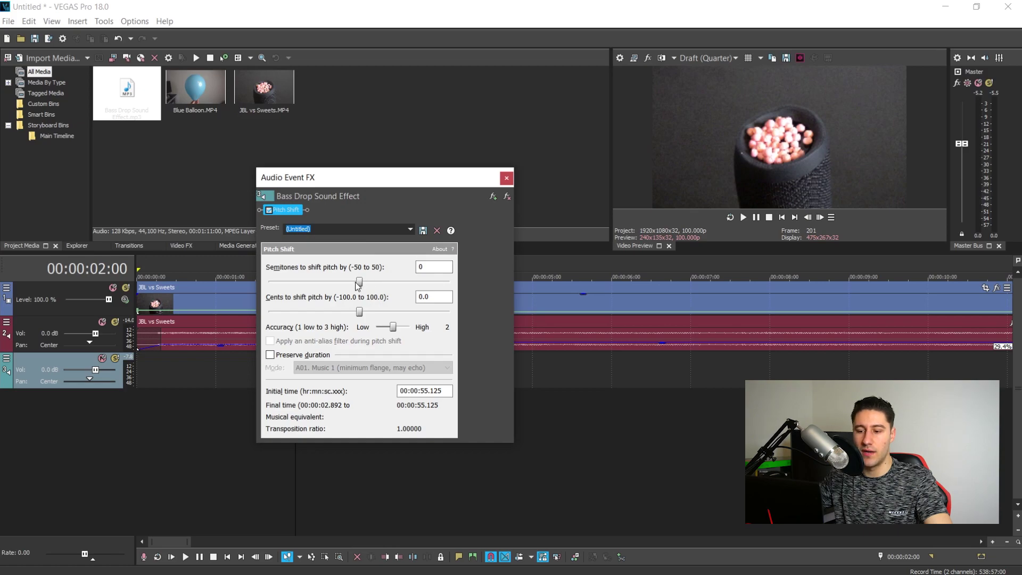
{"action": "left_click_drag", "start_coordinate": [358, 284], "coordinate": [356, 284]}
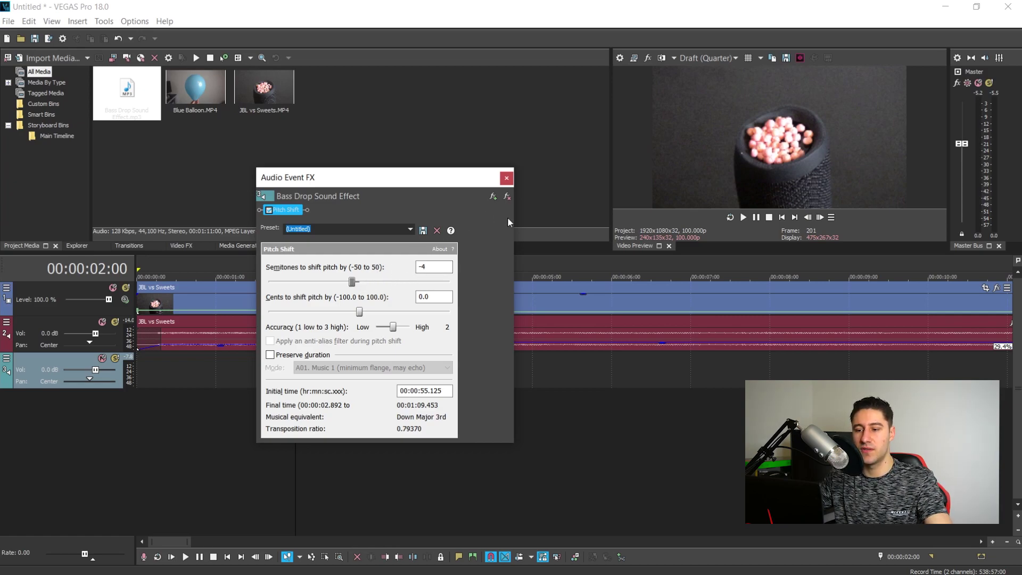
{"action": "left_click", "coordinate": [506, 179]}
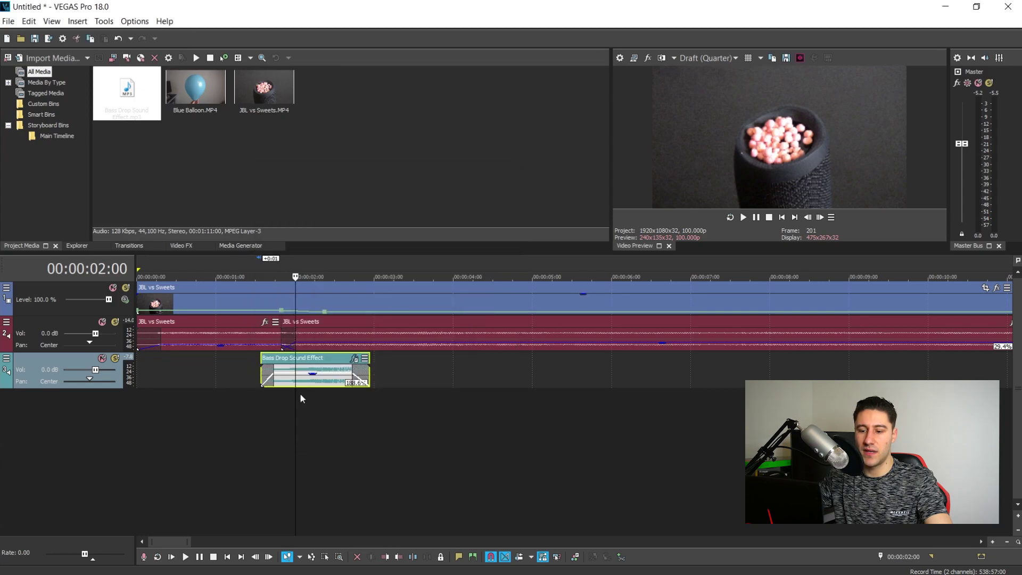
Lock the pitch change to the stretch in the Bass Drop Sound Effect event's properties
{"action": "left_click", "coordinate": [273, 401]}
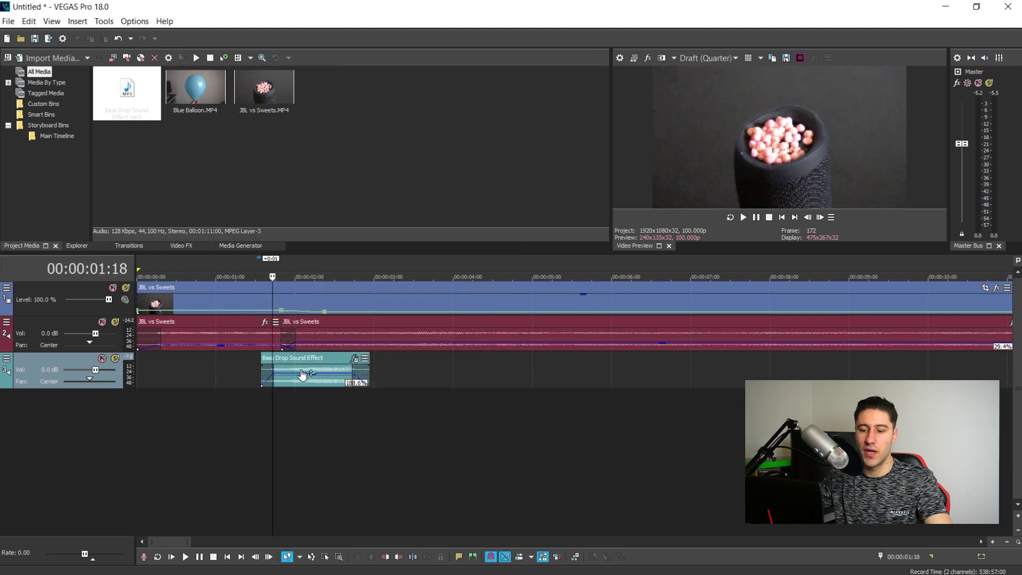
{"action": "right_click", "coordinate": [295, 367]}
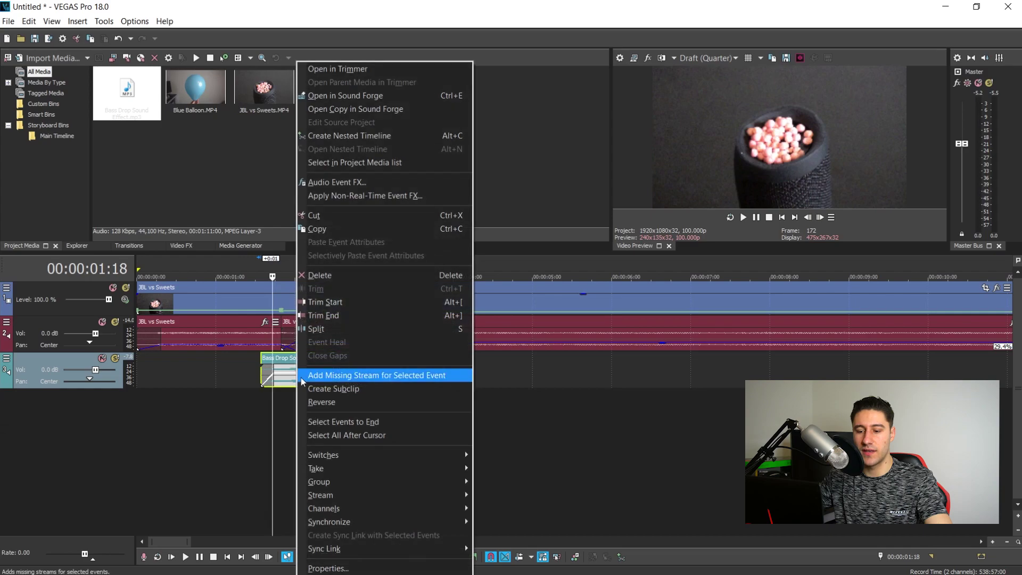
{"action": "left_click", "coordinate": [327, 568]}
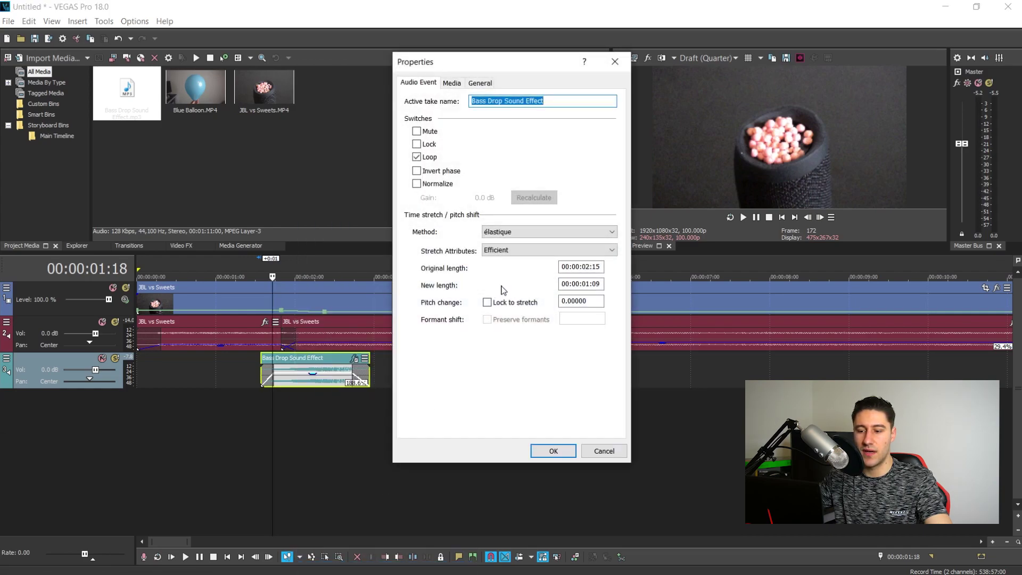
{"action": "left_click", "coordinate": [493, 302]}
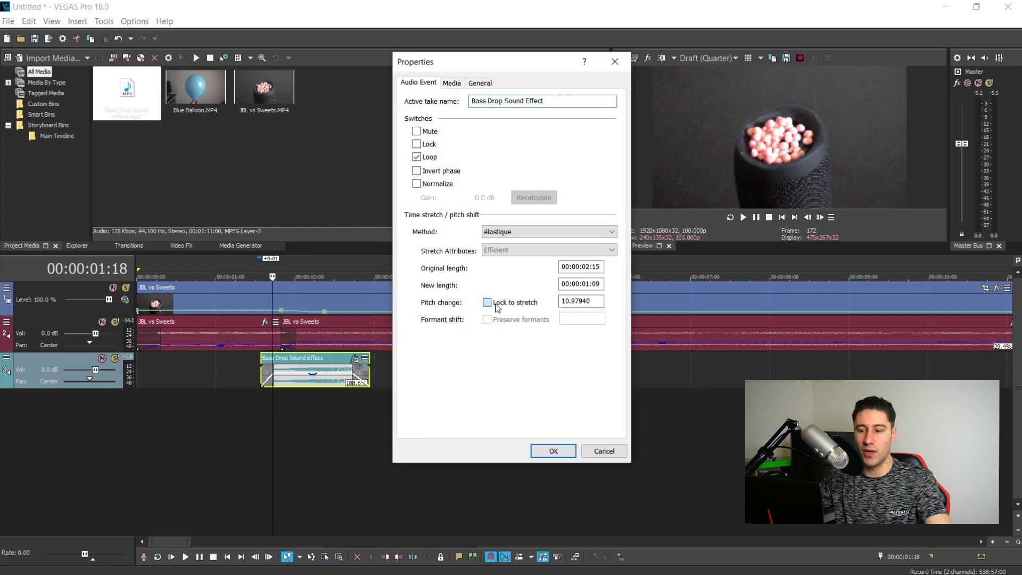
{"action": "left_click", "coordinate": [554, 452]}
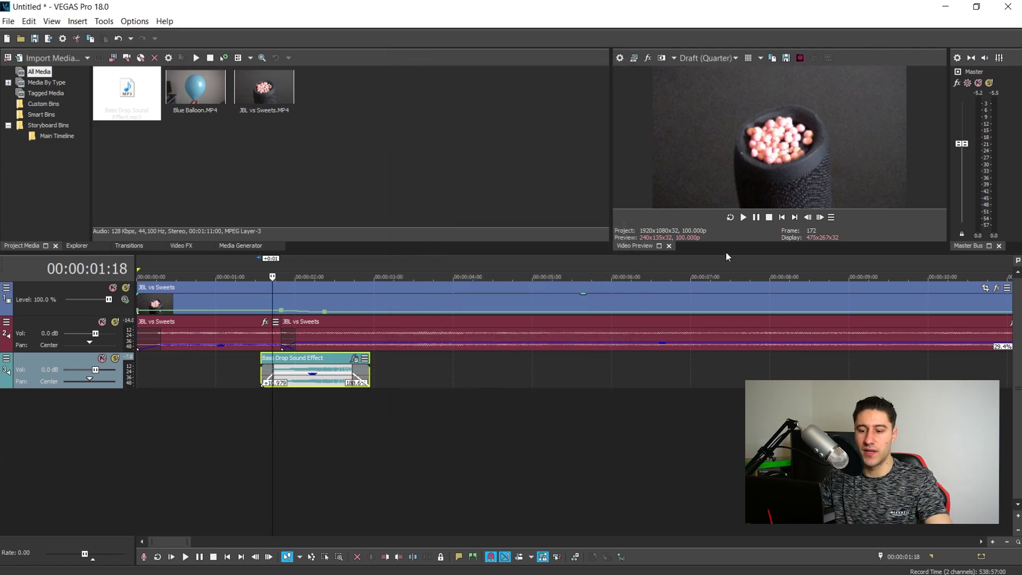
Copy the Bass Drop event to the speed-up transition near the project's end, starting at about 00:03:52:23
{"action": "scroll", "coordinate": [222, 359], "scroll_direction": "down", "scroll_amount": 5}
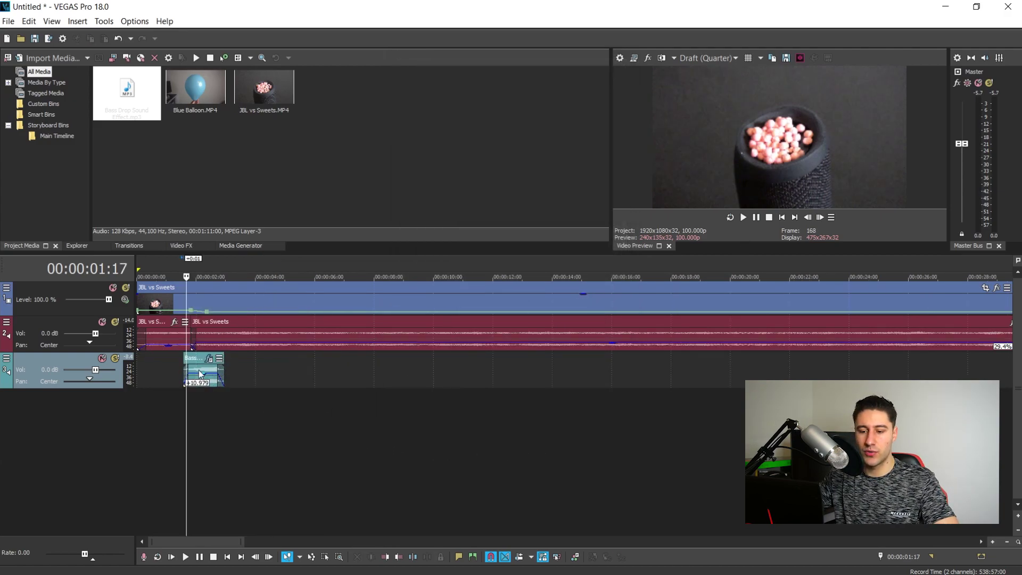
{"action": "left_click_drag", "start_coordinate": [201, 372], "coordinate": [276, 366]}
{"action": "left_click_drag", "start_coordinate": [396, 378], "coordinate": [475, 368]}
{"action": "scroll", "coordinate": [477, 368], "scroll_direction": "down", "scroll_amount": 5}
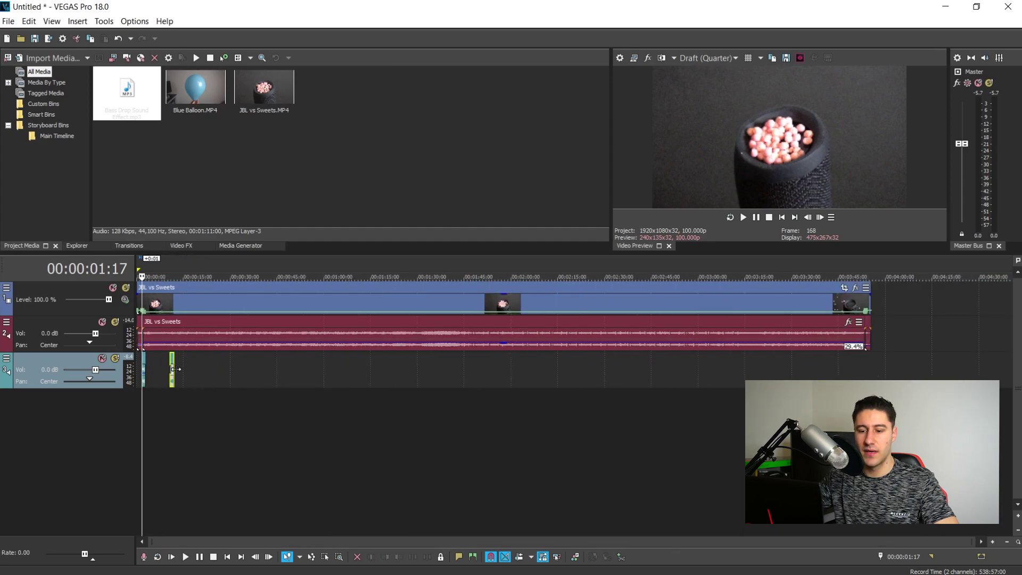
{"action": "left_click_drag", "start_coordinate": [176, 368], "coordinate": [869, 367]}
{"action": "scroll", "coordinate": [869, 367], "scroll_direction": "up", "scroll_amount": 10}
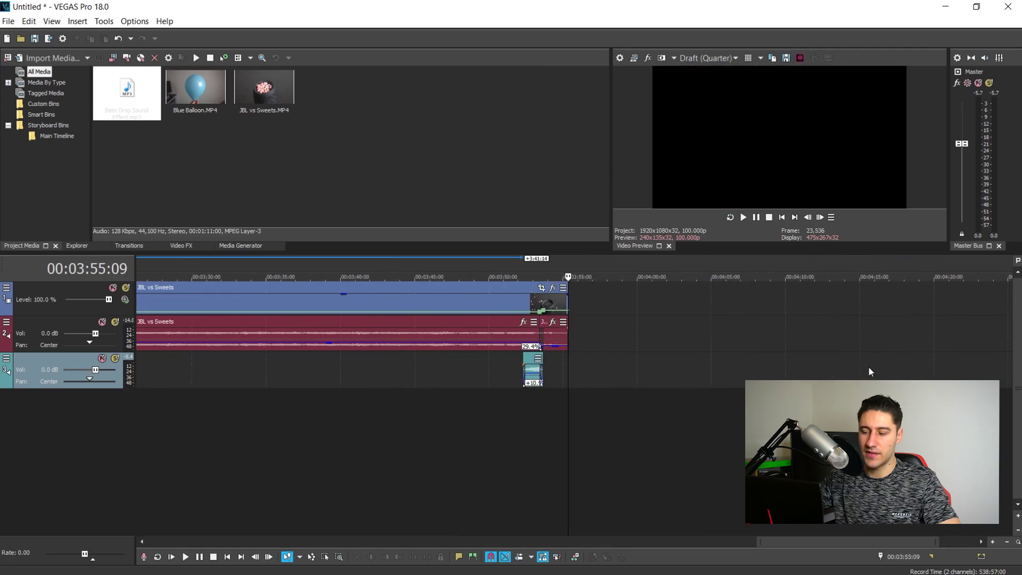
{"action": "left_click", "coordinate": [480, 359]}
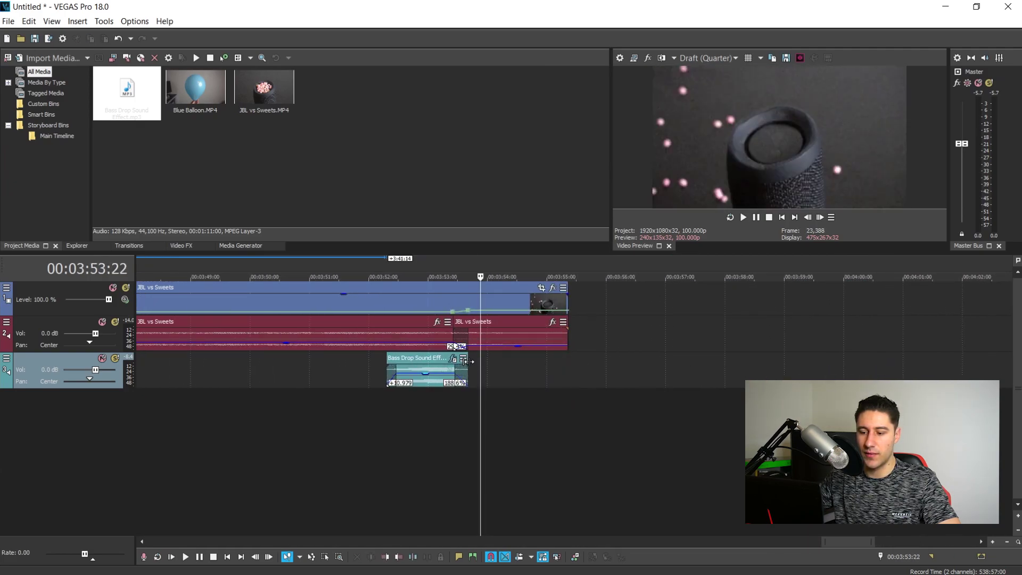
{"action": "left_click", "coordinate": [466, 368]}
{"action": "left_click_drag", "start_coordinate": [417, 368], "coordinate": [453, 367]}
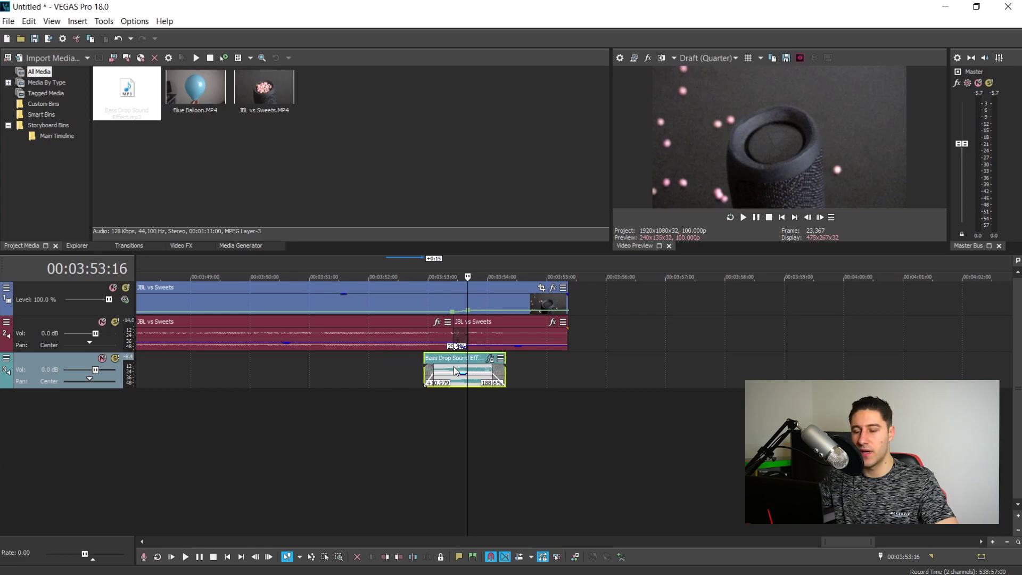
Reverse the copied Bass Drop event at the final transition and play it back from 00:03:52:23
{"action": "right_click", "coordinate": [456, 369]}
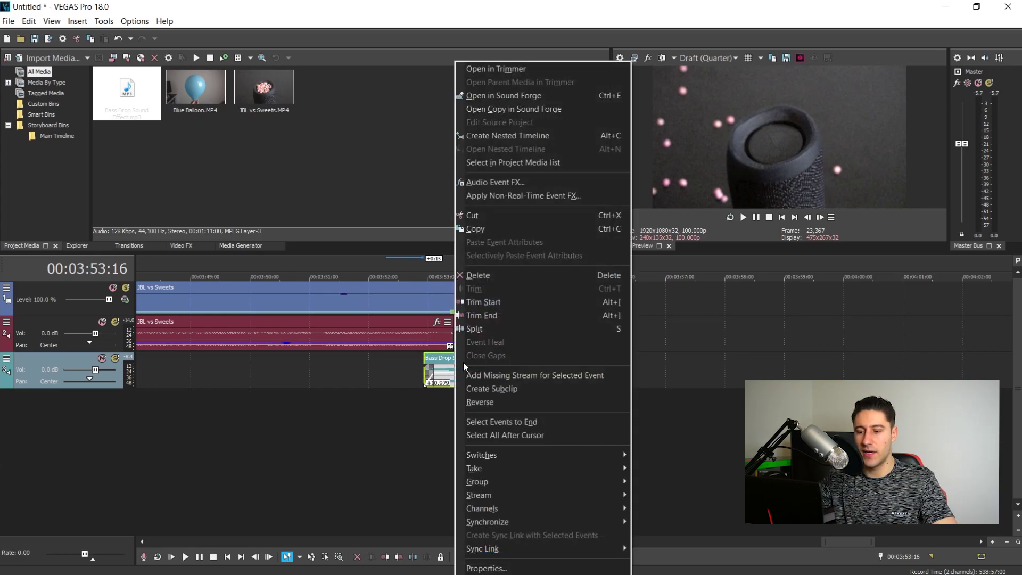
{"action": "left_click", "coordinate": [482, 402]}
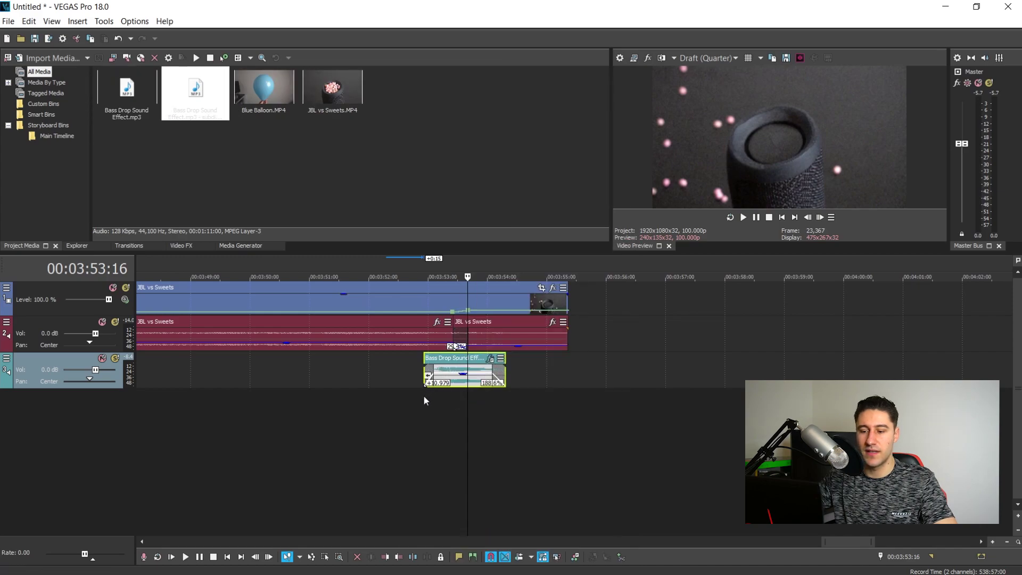
{"action": "left_click", "coordinate": [423, 395]}
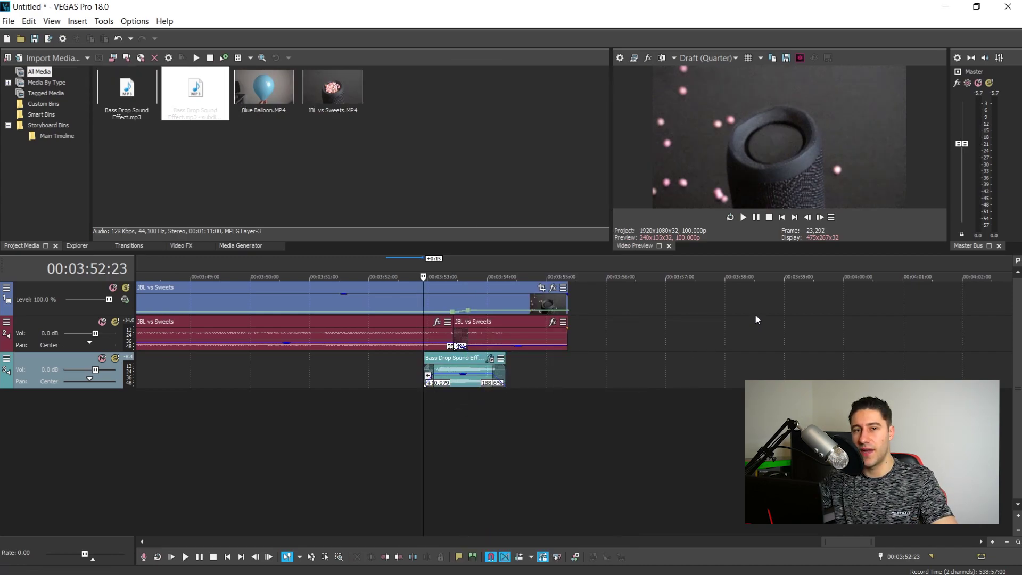
{"action": "left_click", "coordinate": [760, 221]}
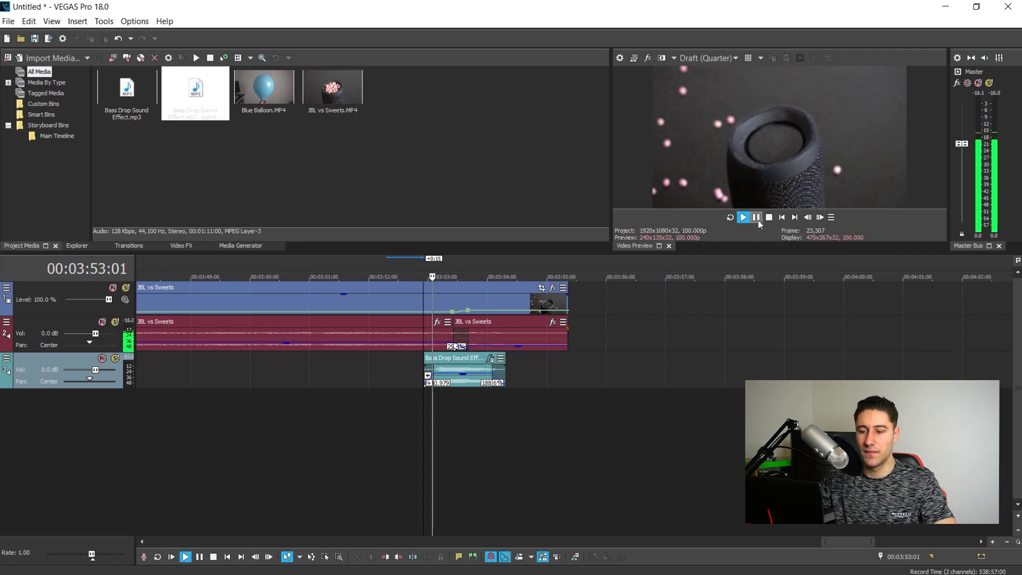
{"action": "left_click", "coordinate": [757, 221]}
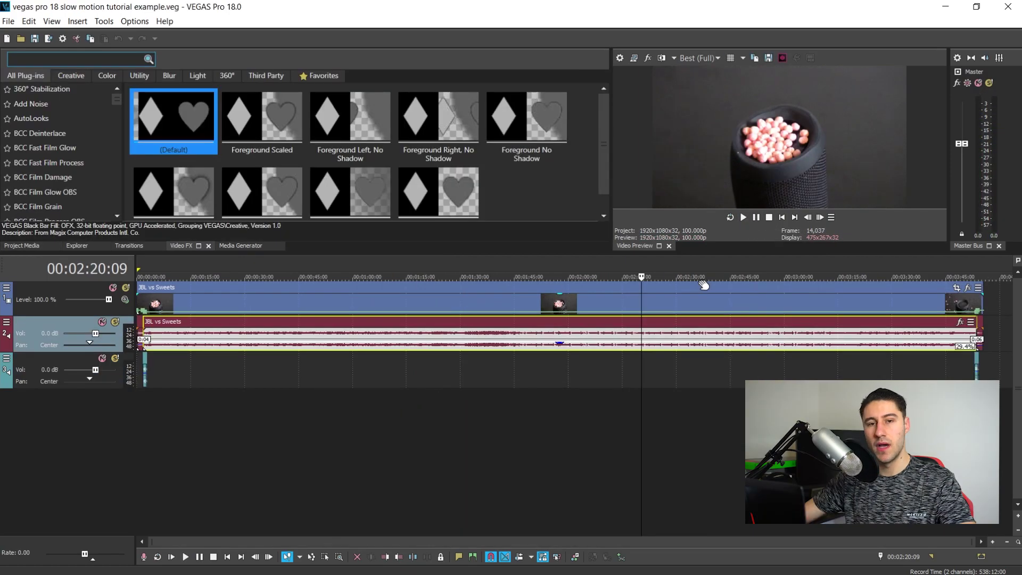
Lock the pitch change to the stretch for the long JBL vs Sweets audio event and place the cursor at 00:01:58:05
{"action": "right_click", "coordinate": [654, 339]}
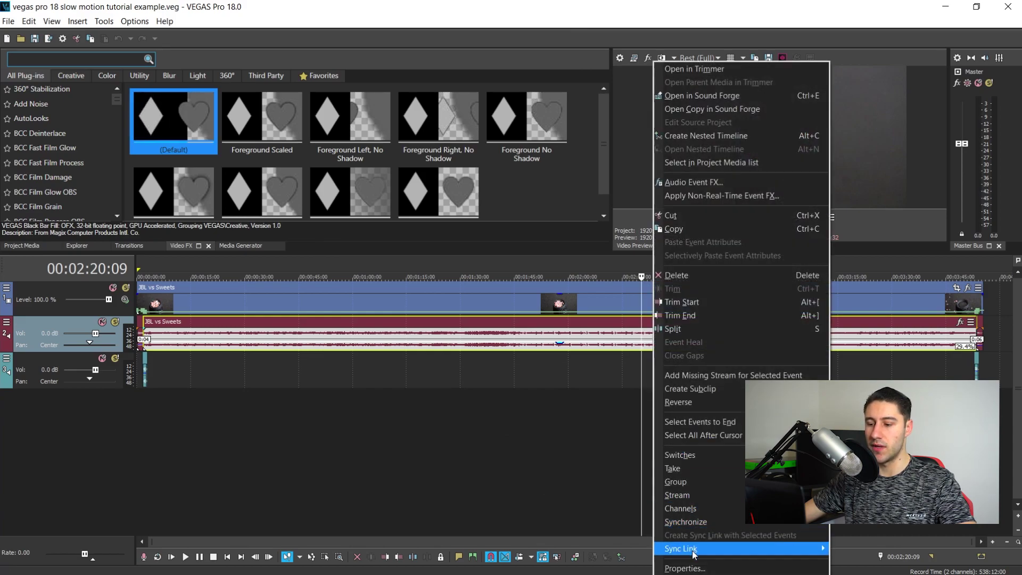
{"action": "left_click", "coordinate": [684, 568]}
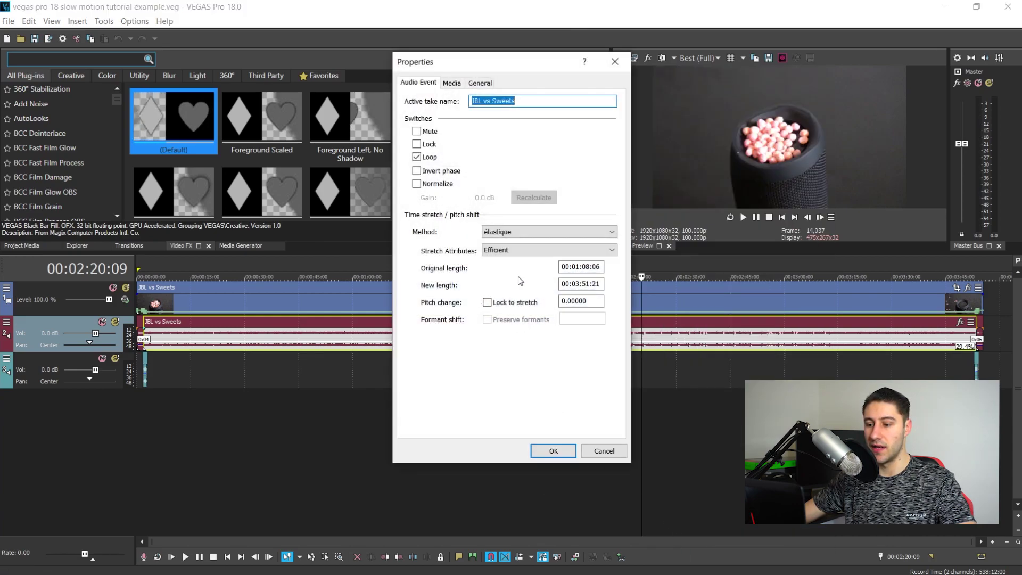
{"action": "left_click", "coordinate": [486, 302]}
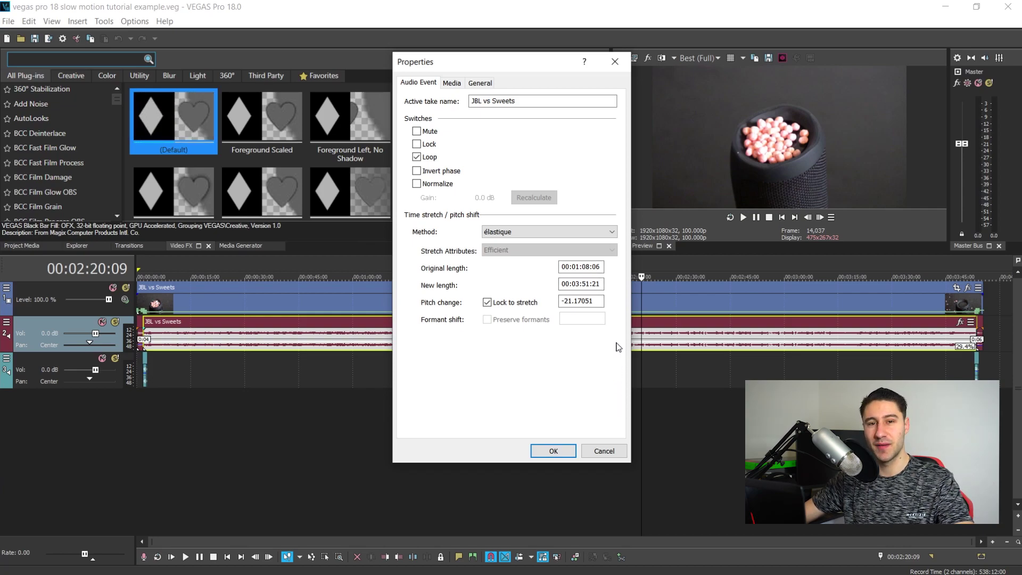
{"action": "left_click", "coordinate": [559, 450]}
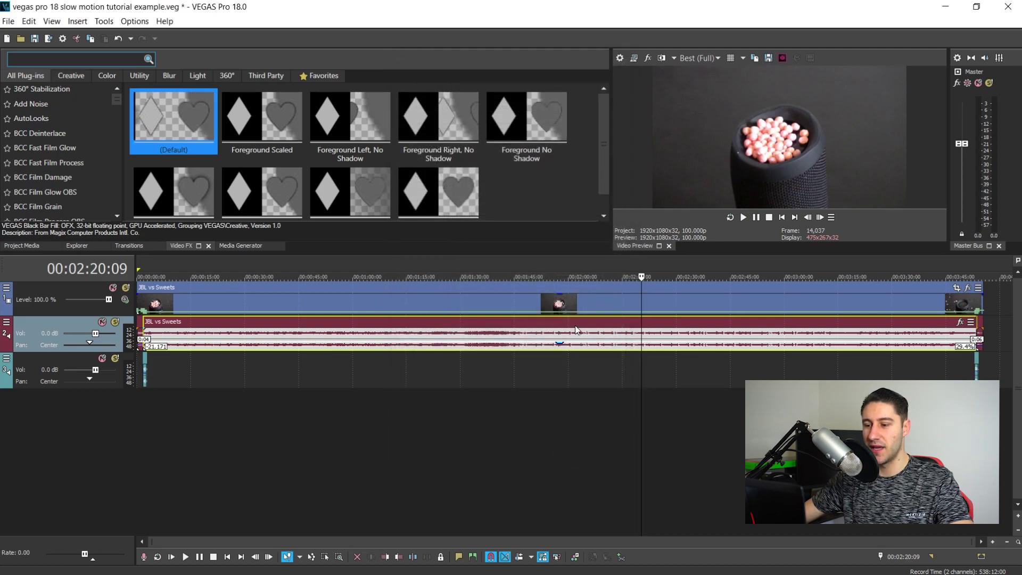
{"action": "left_click", "coordinate": [561, 304]}
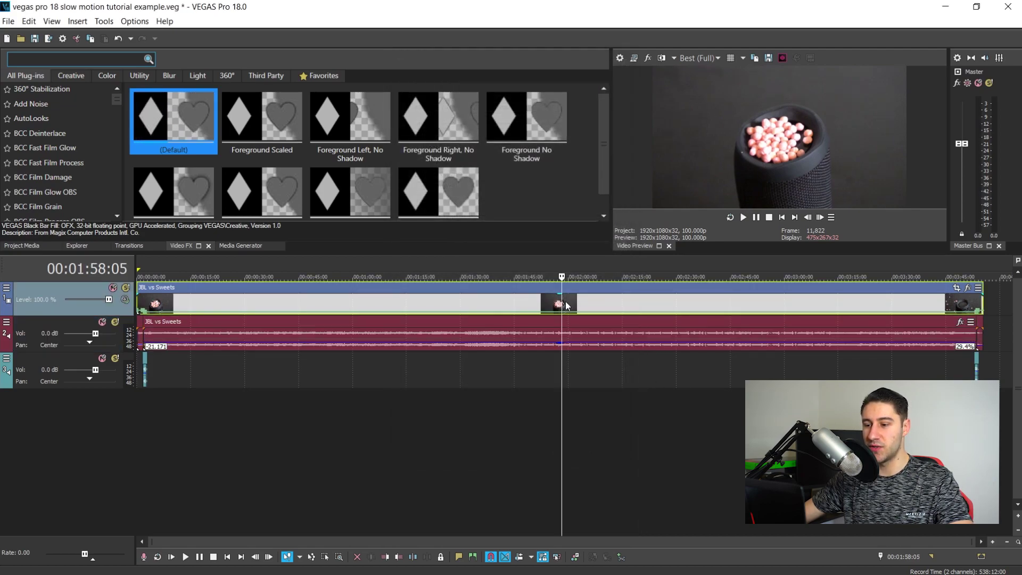
{"action": "left_click", "coordinate": [768, 217]}
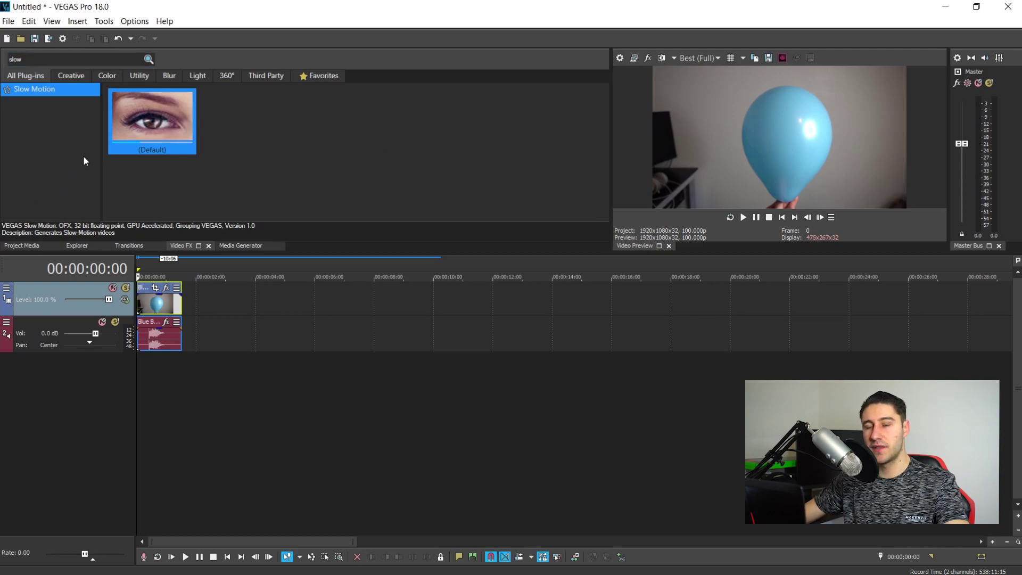
Apply the default Slow Motion effect to the Blue Balloon video event, set its quality to Fine and analyze the motion
{"action": "left_click_drag", "start_coordinate": [191, 138], "coordinate": [178, 129]}
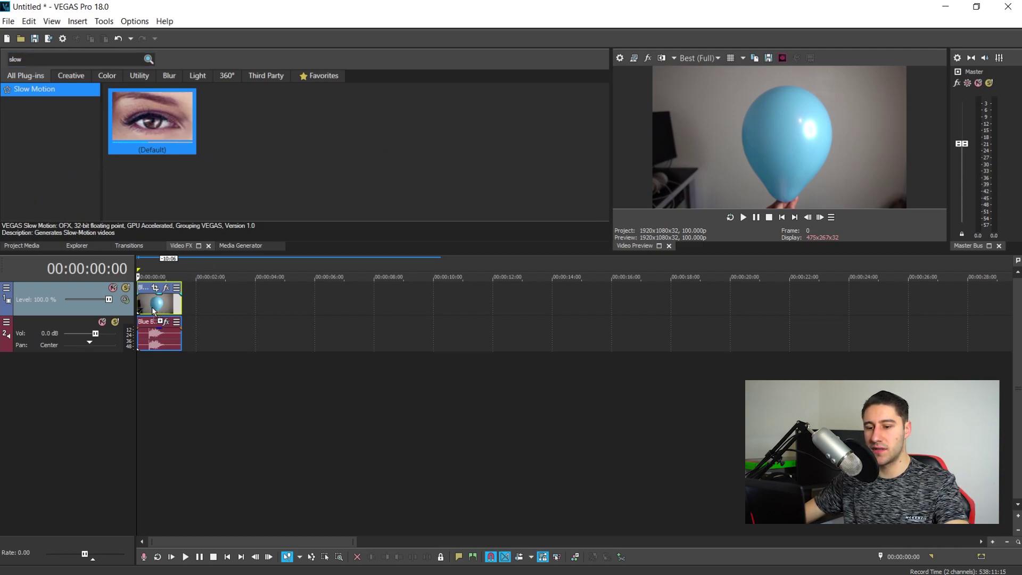
{"action": "left_click_drag", "start_coordinate": [154, 311], "coordinate": [154, 312]}
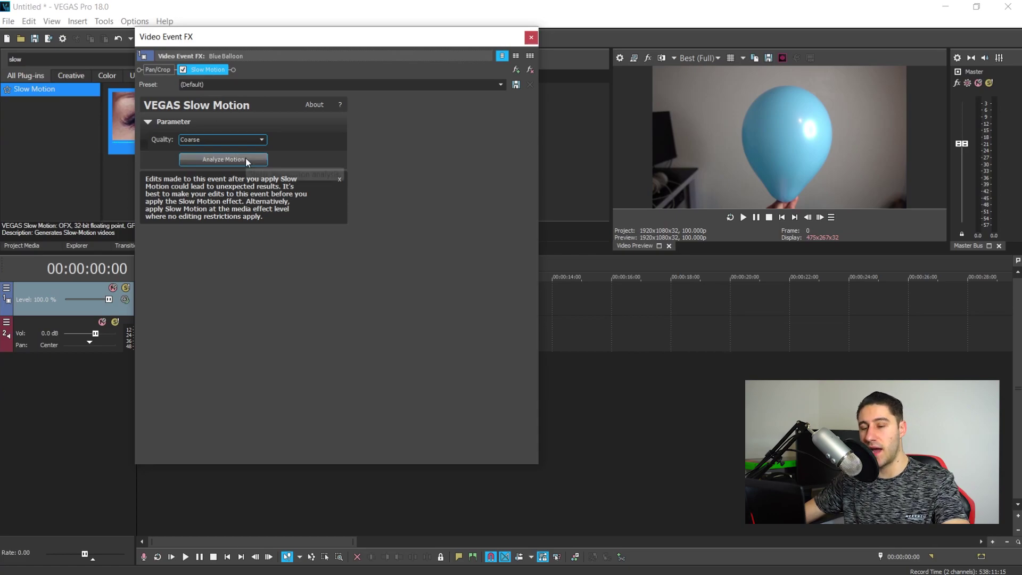
{"action": "left_click", "coordinate": [208, 142]}
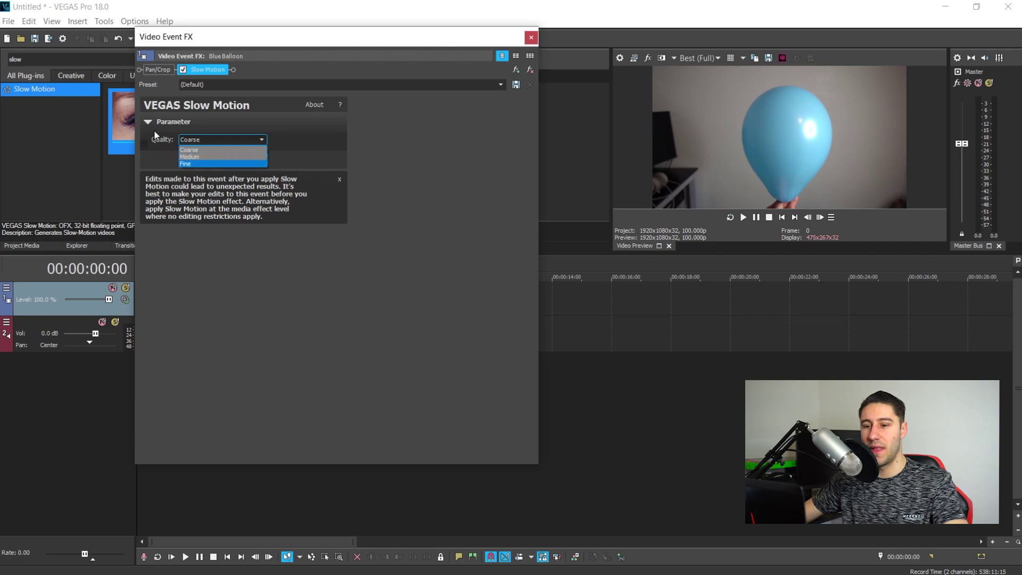
{"action": "left_click", "coordinate": [196, 165]}
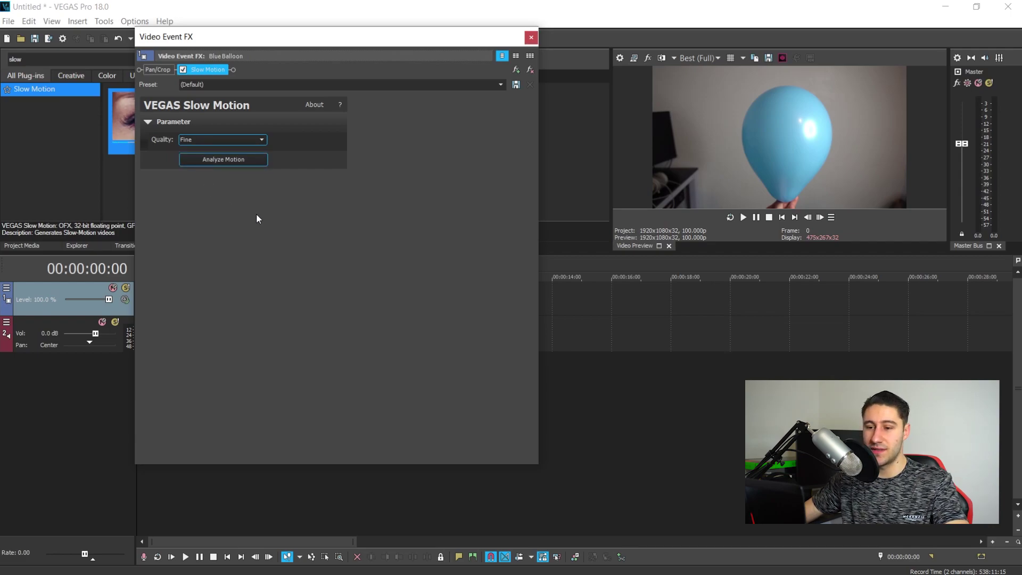
{"action": "left_click", "coordinate": [233, 161]}
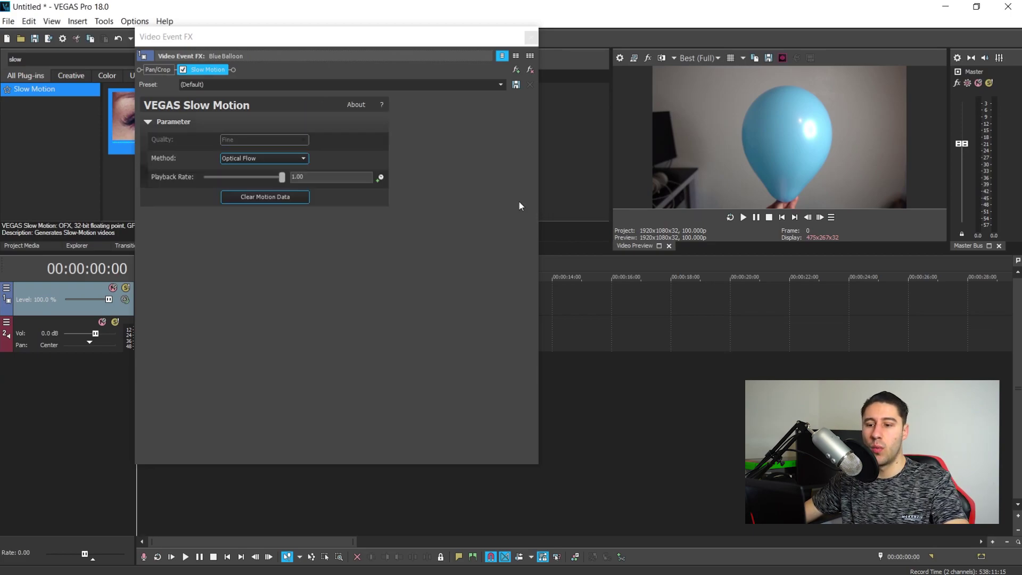
Set the Slow Motion method to Morph and the playback rate to 0.02
{"action": "left_click", "coordinate": [255, 156]}
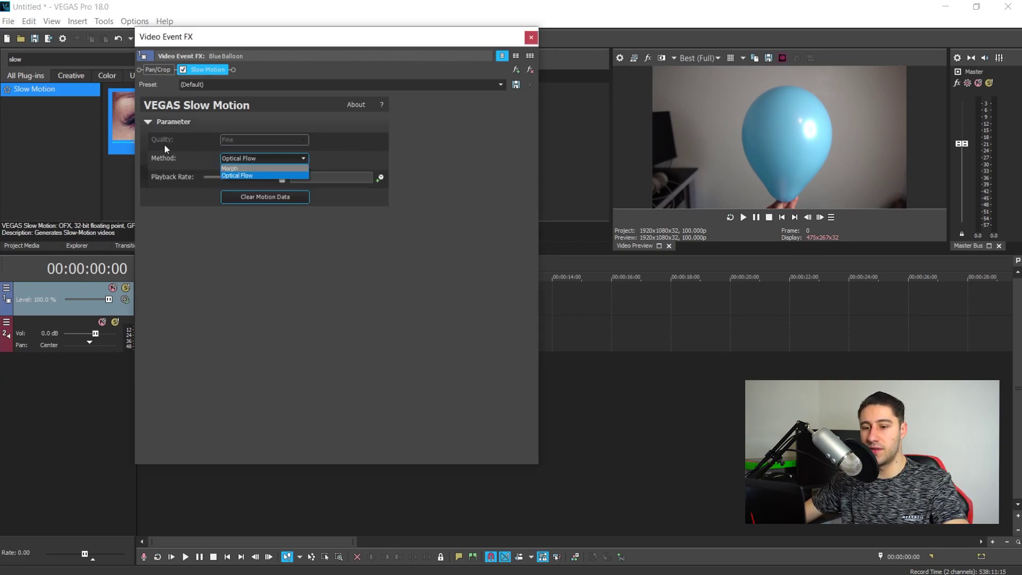
{"action": "left_click", "coordinate": [255, 171]}
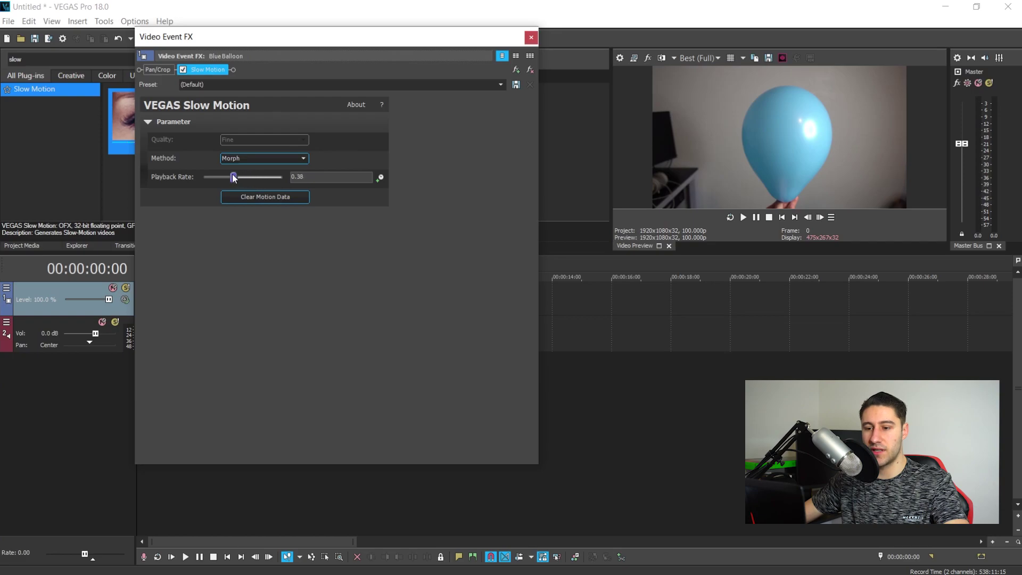
{"action": "left_click", "coordinate": [314, 177]}
{"action": "key", "text": "BackSpace"}
{"action": "key", "text": "BackSpace"}
{"action": "type", "text": "0"}
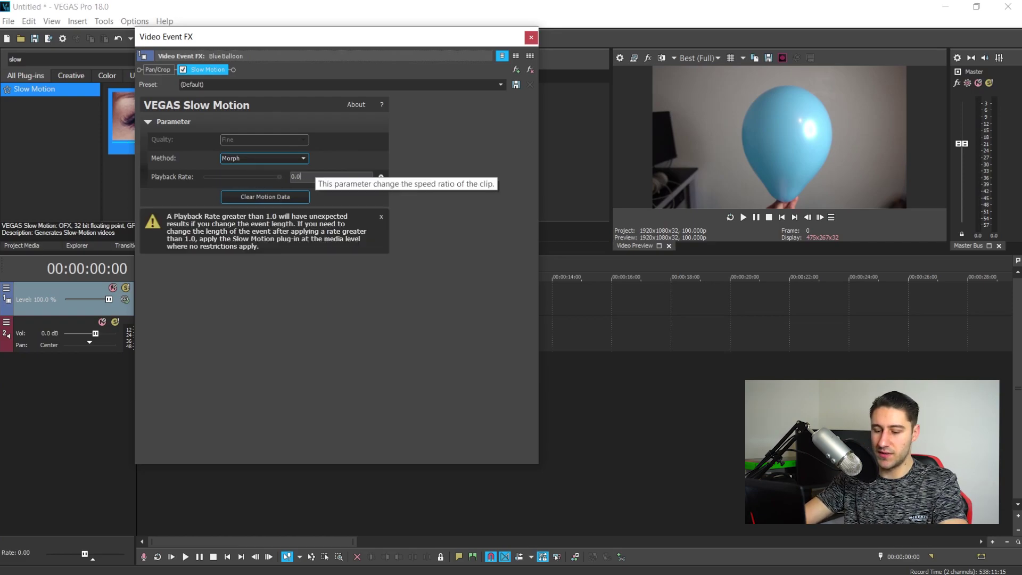
{"action": "type", "text": "2"}
{"action": "key", "text": "Return"}
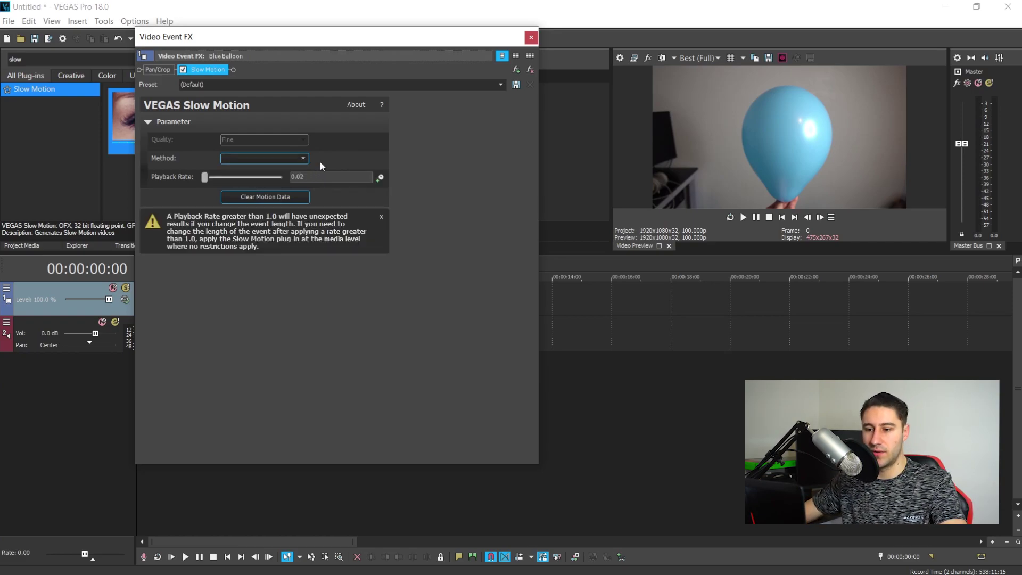
Close the Slow Motion settings and check several frames of the Blue Balloon event, ending at 00:00:01:08
{"action": "left_click", "coordinate": [531, 37]}
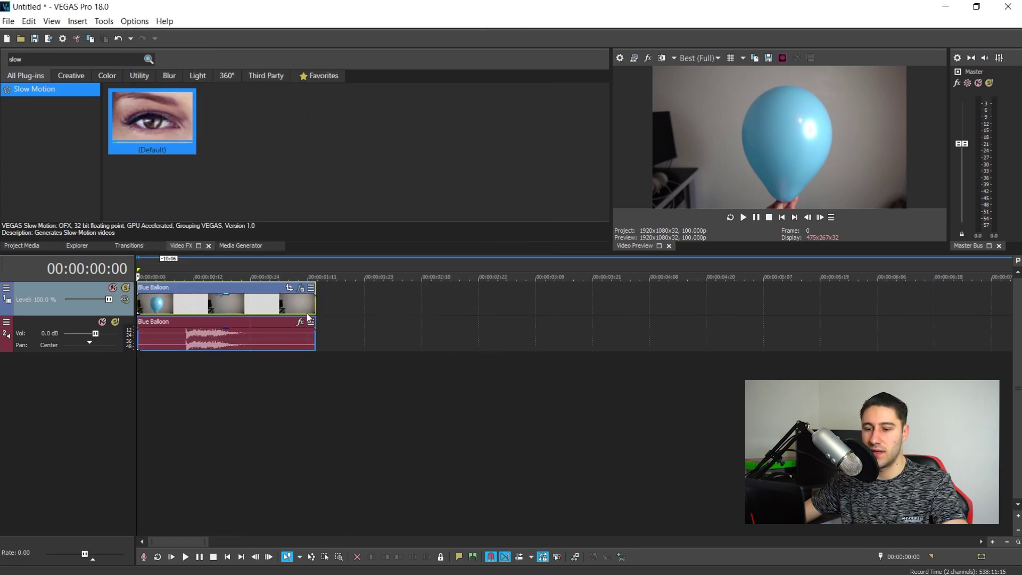
{"action": "left_click", "coordinate": [181, 303]}
{"action": "left_click", "coordinate": [212, 305]}
{"action": "left_click", "coordinate": [242, 302]}
{"action": "left_click", "coordinate": [293, 305]}
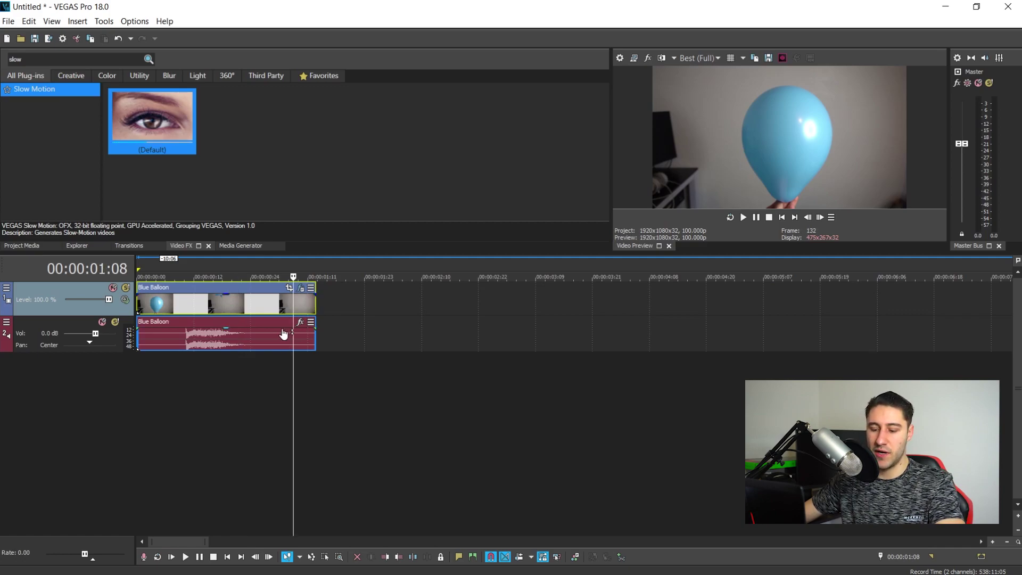
Extend the end of the Blue Balloon video event to about 6.5 seconds and check its frames up to 00:00:05:09
{"action": "left_click_drag", "start_coordinate": [314, 305], "coordinate": [500, 305]}
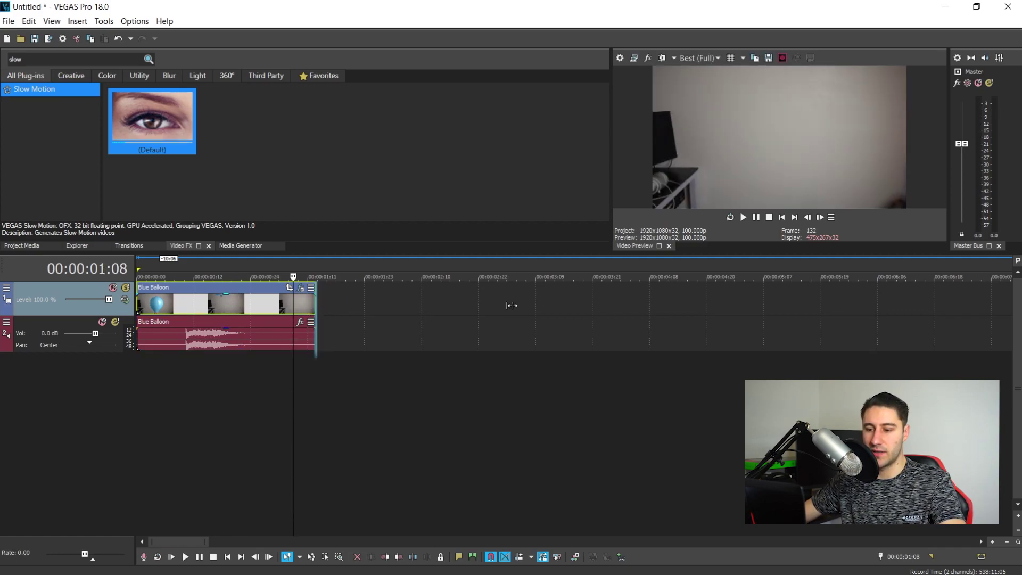
{"action": "left_click_drag", "start_coordinate": [791, 320], "coordinate": [899, 315]}
{"action": "scroll", "coordinate": [803, 357], "scroll_direction": "down", "scroll_amount": 5}
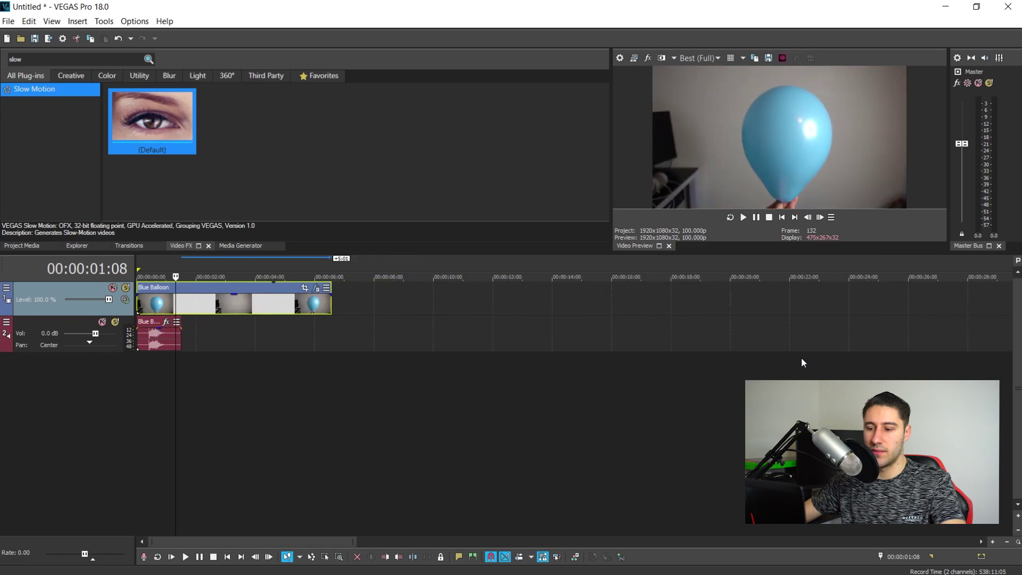
{"action": "left_click", "coordinate": [209, 301]}
{"action": "left_click", "coordinate": [249, 304]}
{"action": "left_click", "coordinate": [295, 303]}
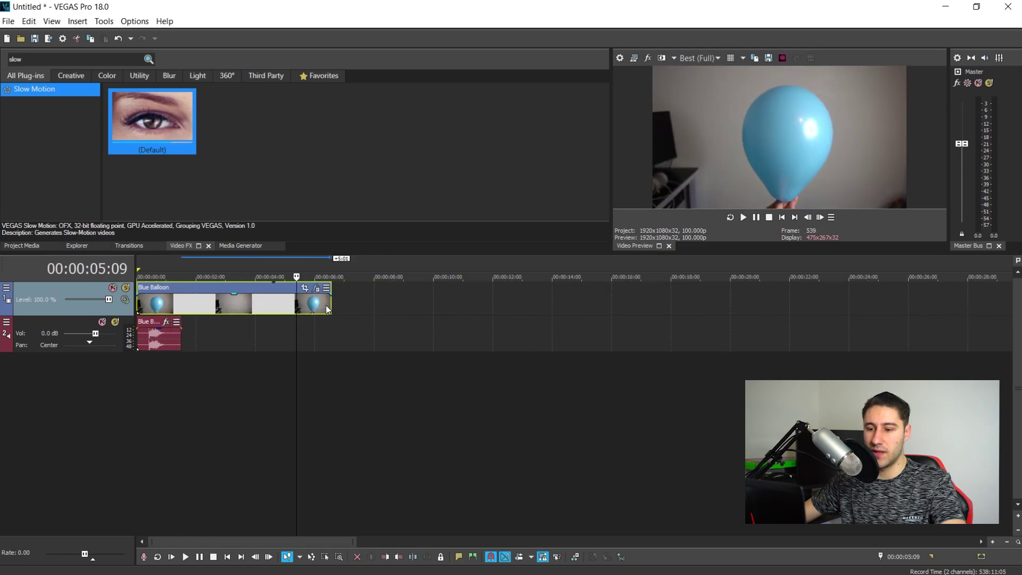
Extend the Blue Balloon video event in stages to about 1 minute 2 seconds and place the cursor at 00:00:37:10
{"action": "left_click_drag", "start_coordinate": [332, 304], "coordinate": [420, 302]}
{"action": "scroll", "coordinate": [420, 302], "scroll_direction": "down", "scroll_amount": 3}
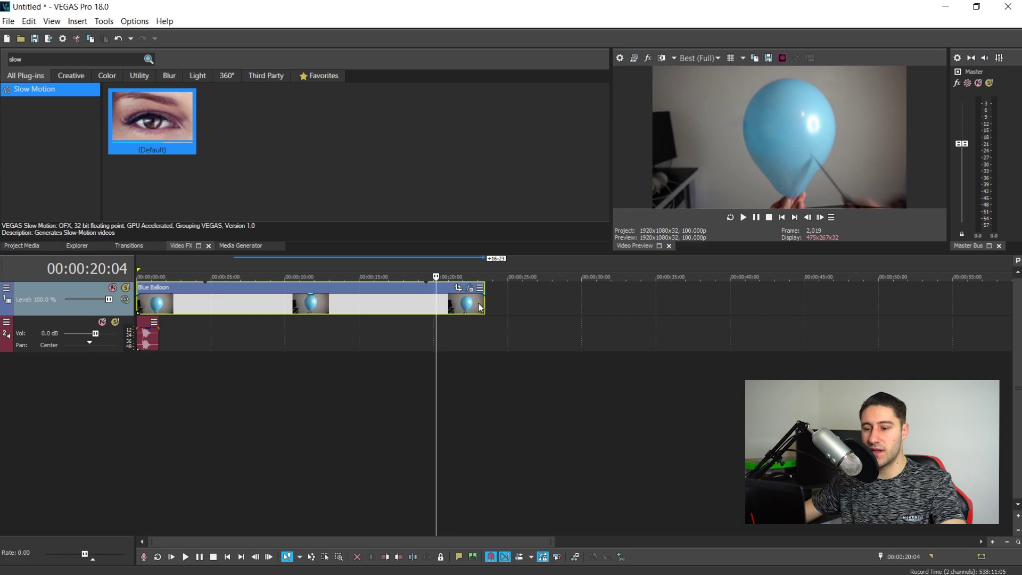
{"action": "left_click_drag", "start_coordinate": [484, 304], "coordinate": [833, 310]}
{"action": "left_click", "coordinate": [769, 307]}
{"action": "scroll", "coordinate": [770, 306], "scroll_direction": "down", "scroll_amount": 3}
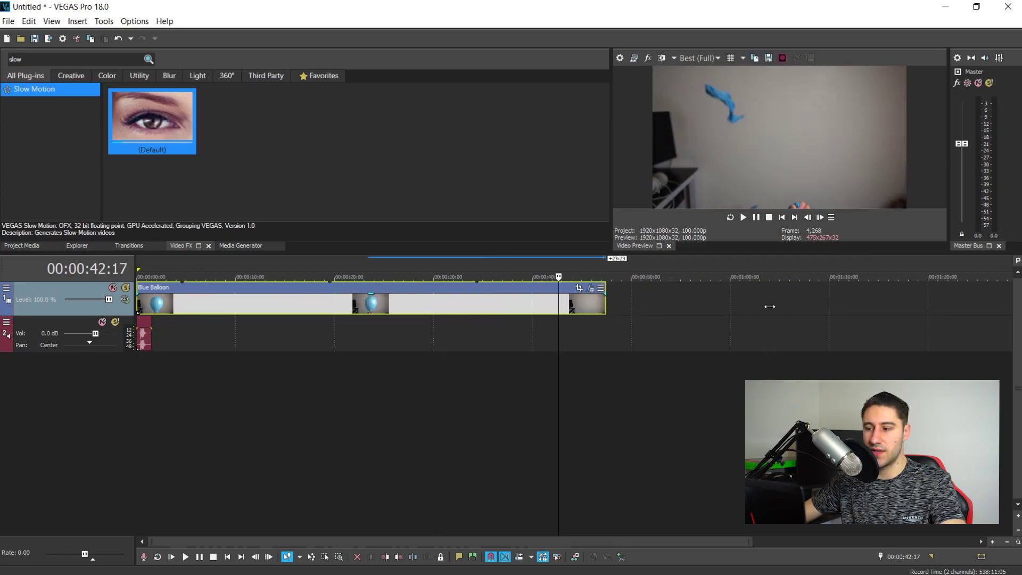
{"action": "scroll", "coordinate": [470, 302], "scroll_direction": "down", "scroll_amount": 1}
{"action": "left_click_drag", "start_coordinate": [474, 302], "coordinate": [585, 302]}
{"action": "left_click", "coordinate": [407, 301]}
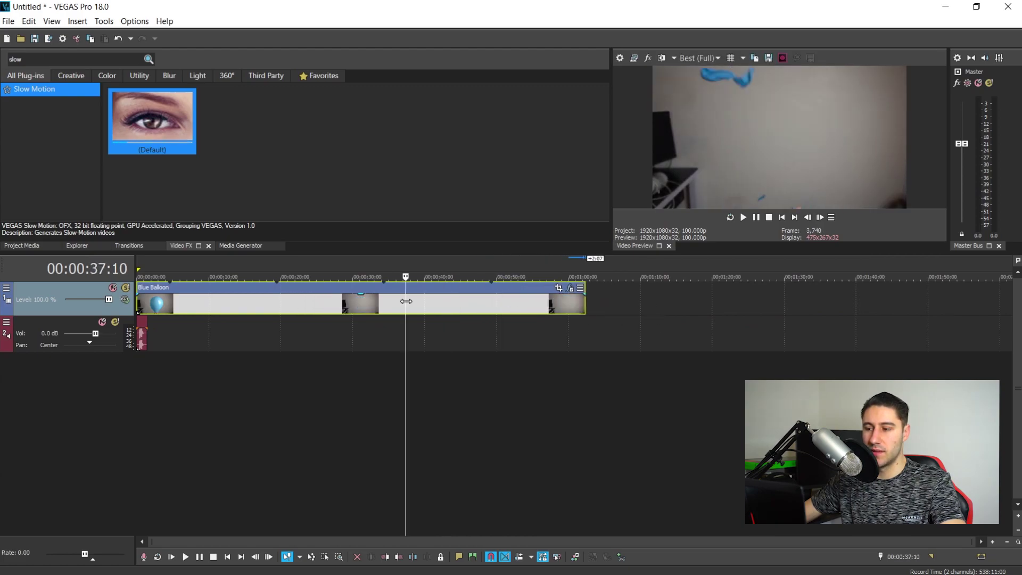
Move the cursor to 00:00:19:21 and change the Blue Balloon event's Slow Motion method to Optical Flow
{"action": "left_click_drag", "start_coordinate": [406, 302], "coordinate": [280, 301]}
{"action": "left_click_drag", "start_coordinate": [152, 122], "coordinate": [319, 303]}
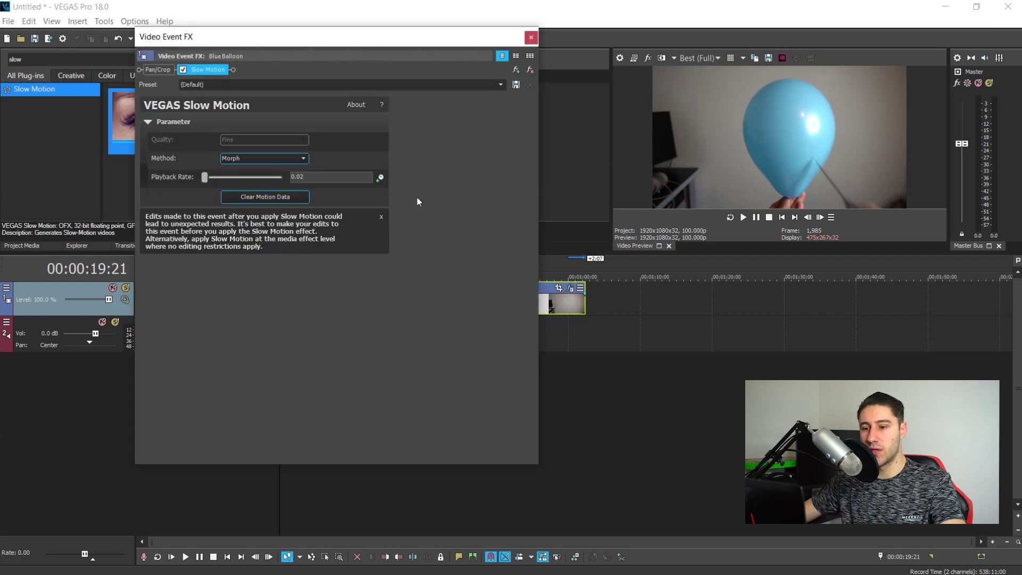
{"action": "left_click", "coordinate": [254, 157]}
{"action": "left_click", "coordinate": [242, 177]}
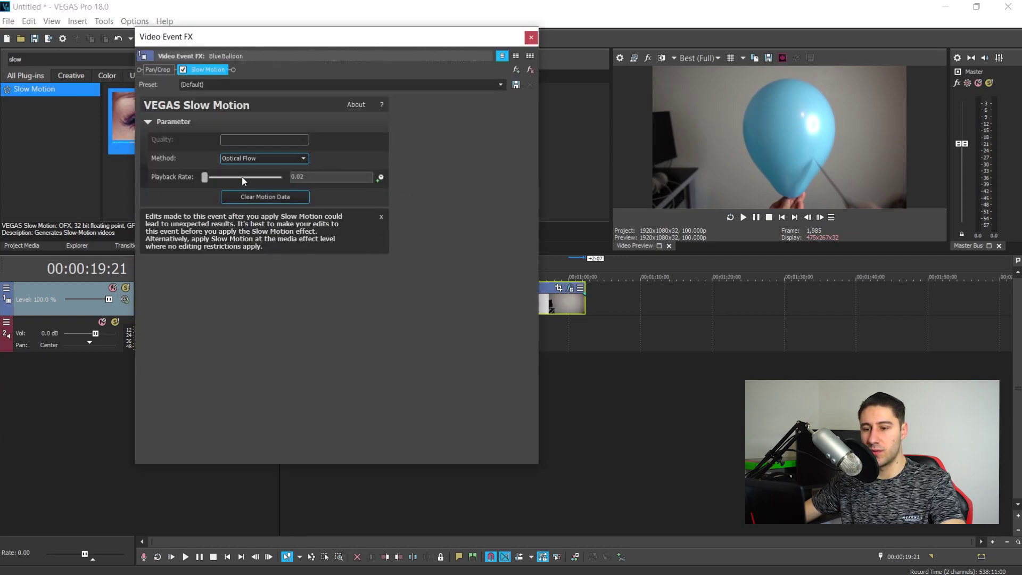
{"action": "left_click", "coordinate": [530, 38]}
Place the cursor at 00:00:20:07 and examine the balloon frame in a full-screen preview
{"action": "left_click", "coordinate": [308, 299]}
{"action": "left_click", "coordinate": [281, 304]}
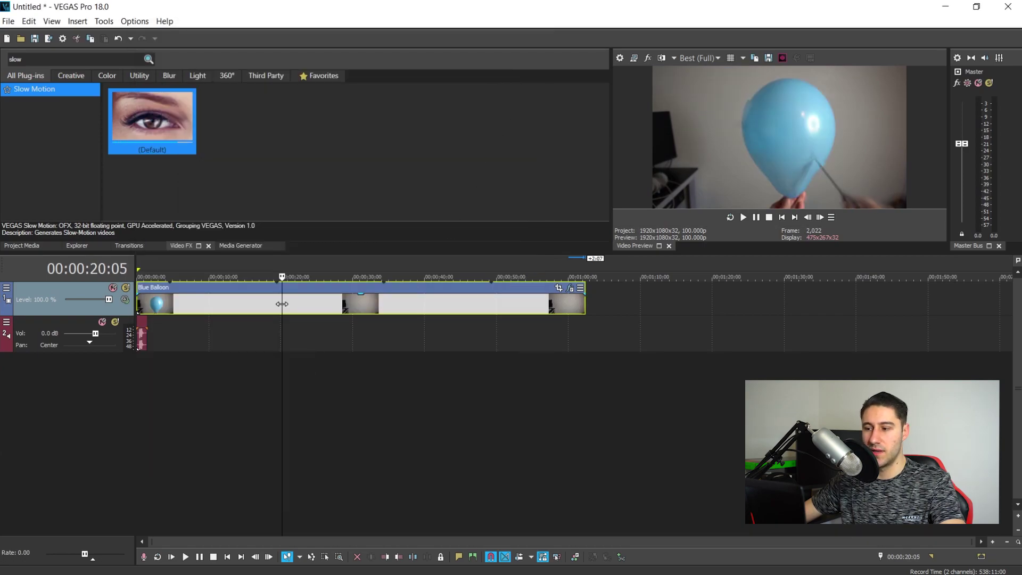
{"action": "left_click", "coordinate": [280, 303]}
{"action": "left_click", "coordinate": [283, 303]}
{"action": "left_click", "coordinate": [636, 57]}
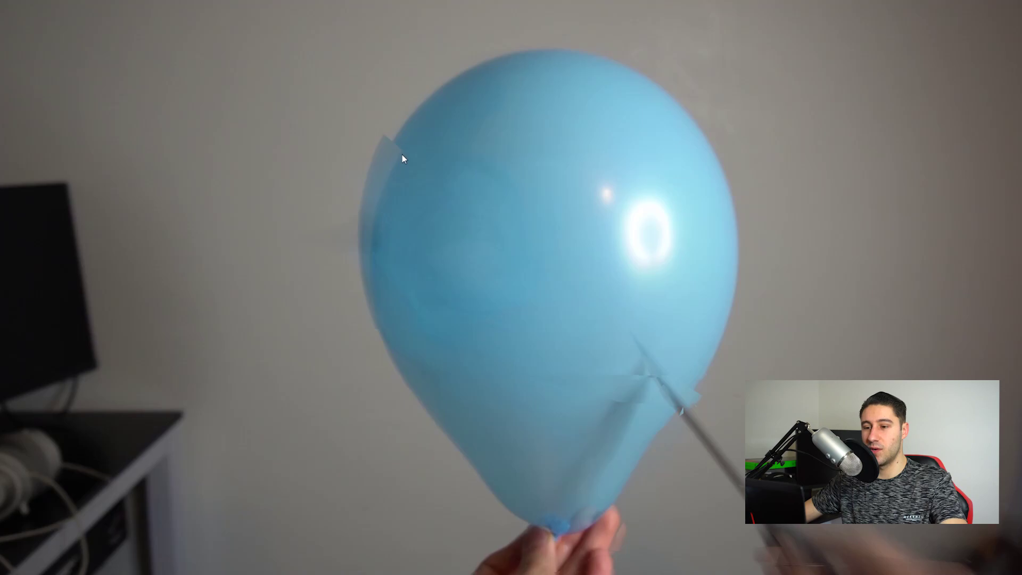
{"action": "key", "text": "Escape"}
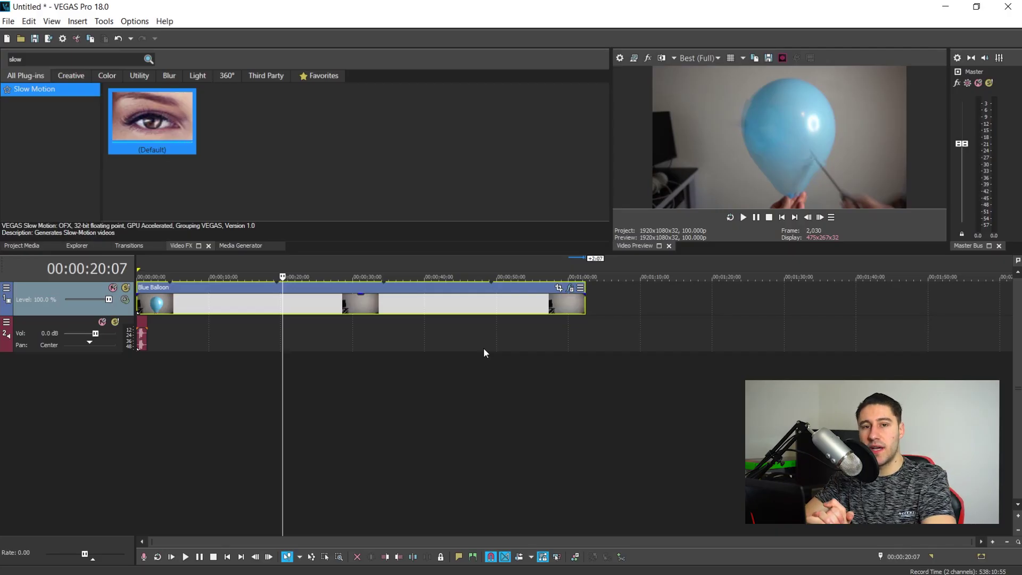